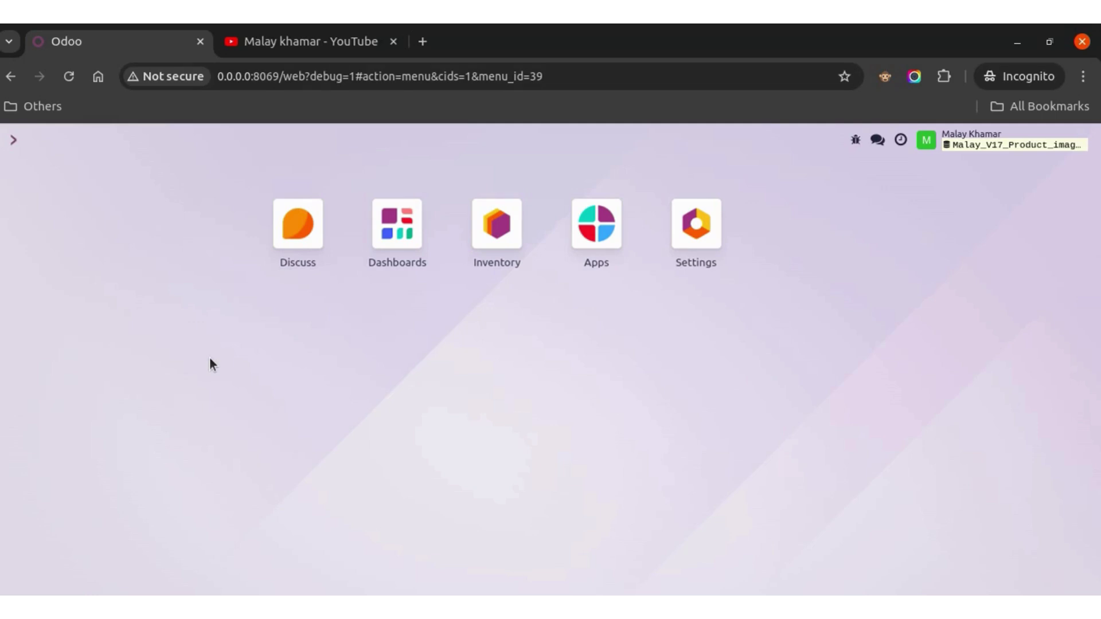
Switch to YouTube and view the import section of the Odoo 18 Import CSV Data With Binary Files video
left_click(311, 44)
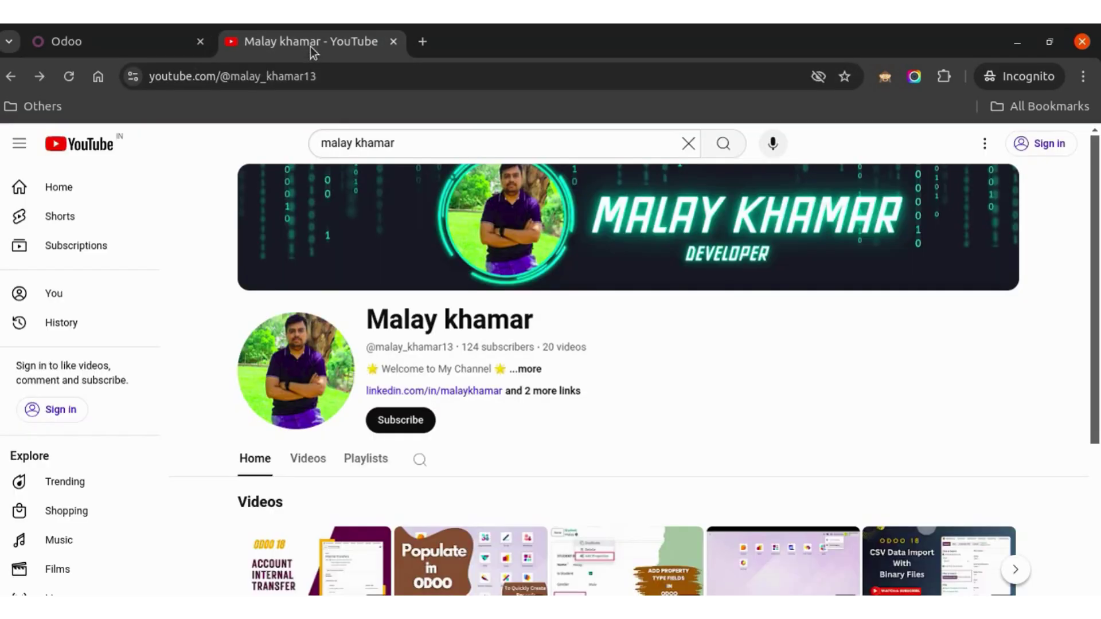
scroll(590, 349, "down", 3)
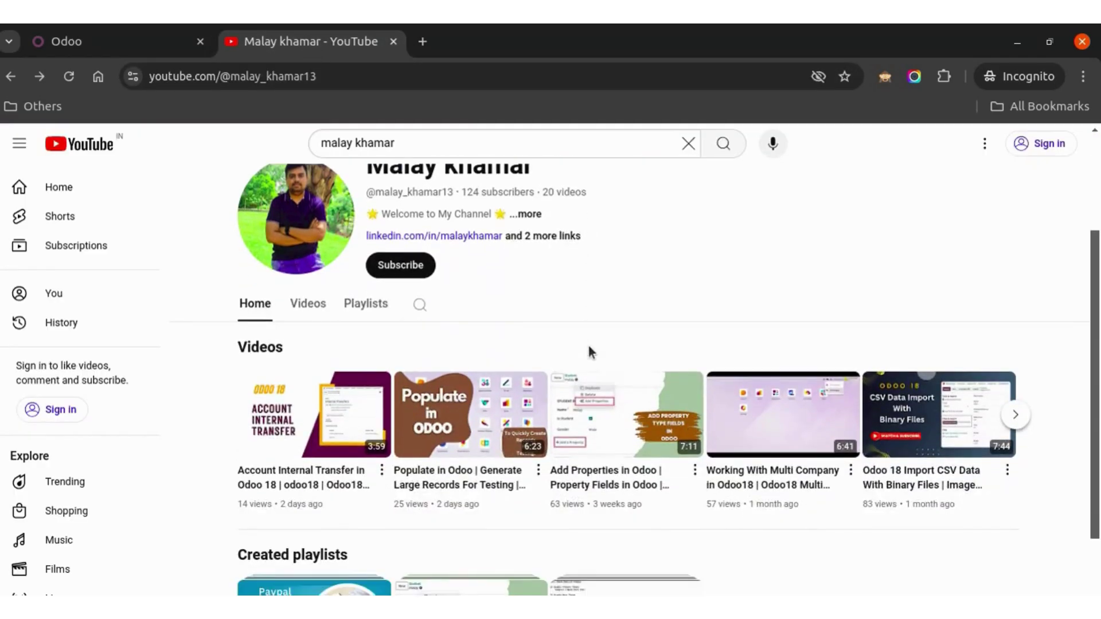
left_click(936, 438)
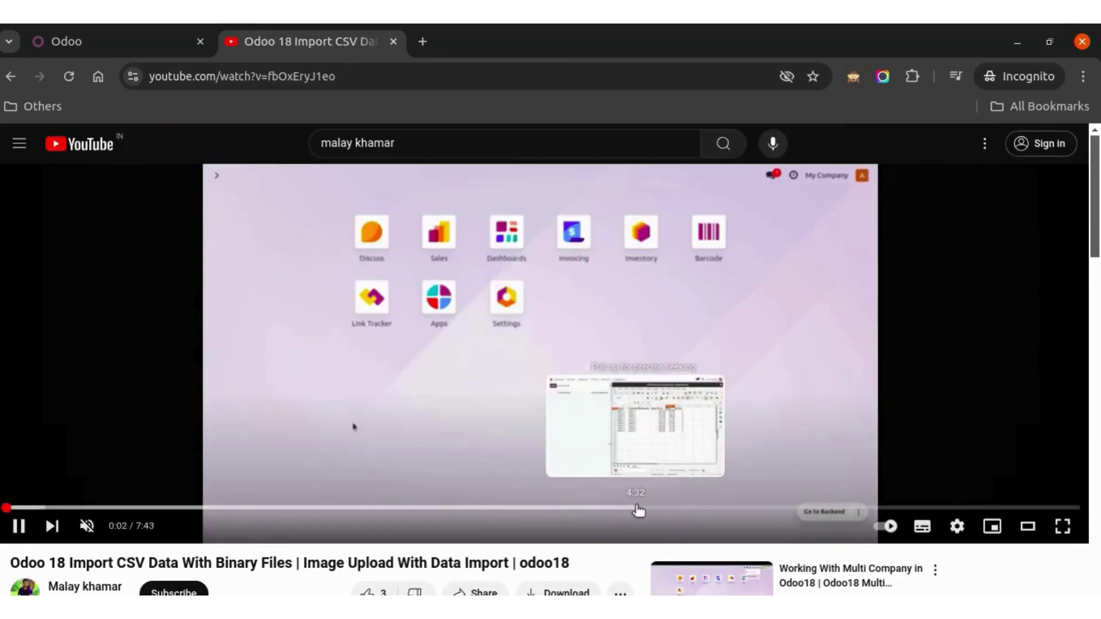
left_click(639, 509)
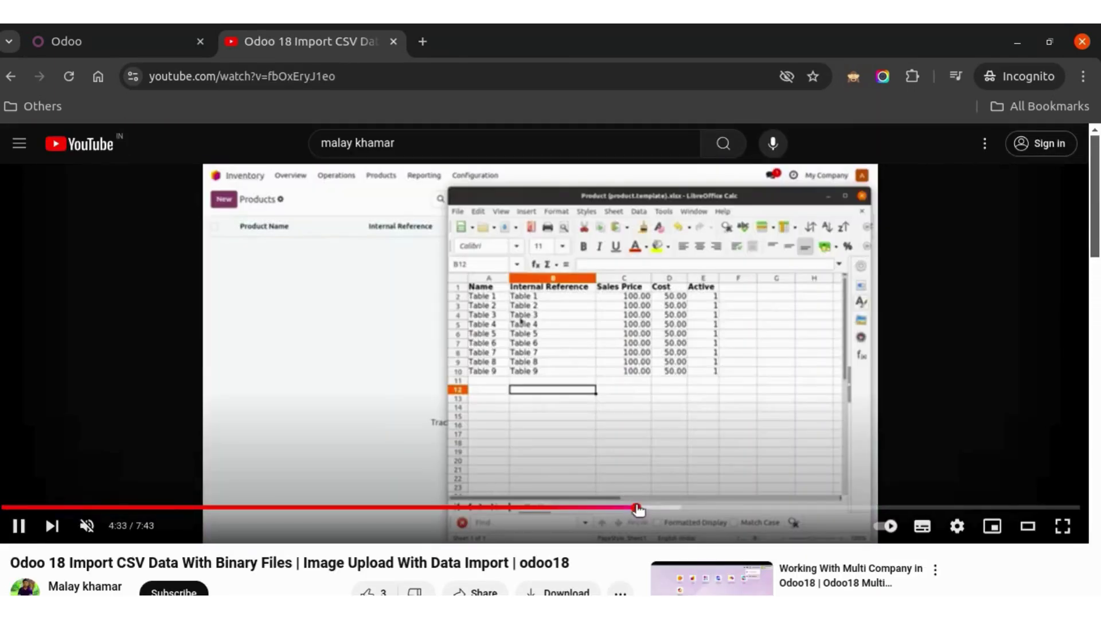
left_click(747, 508)
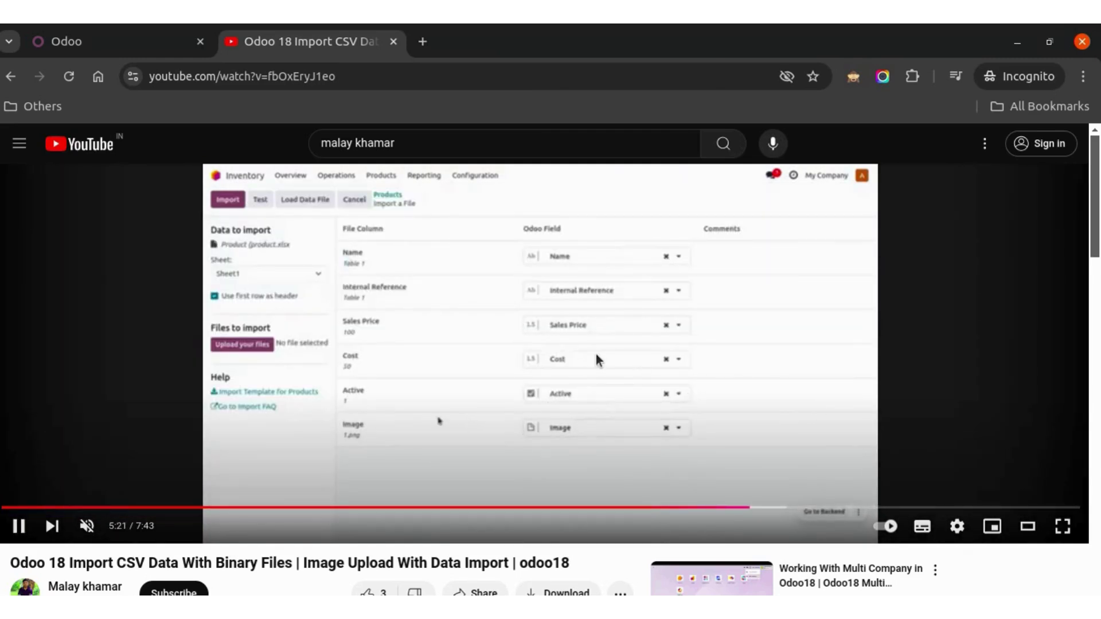
left_click(268, 361)
Return to Odoo and open the chocolate product from the Inventory product list to check its image
left_click(112, 30)
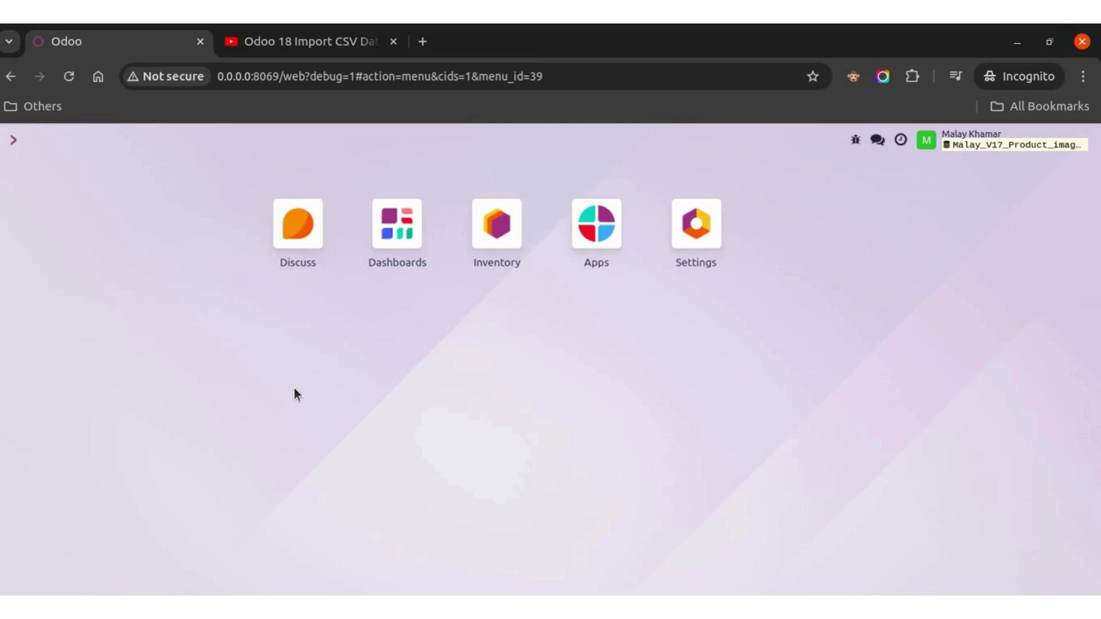
left_click(503, 236)
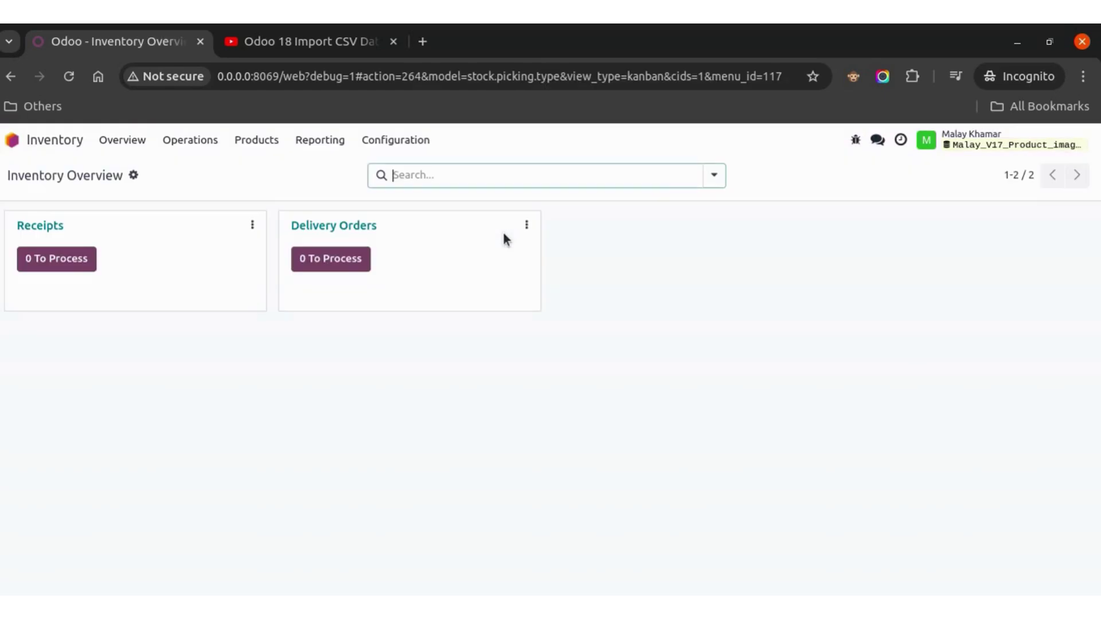
left_click(269, 140)
left_click(269, 168)
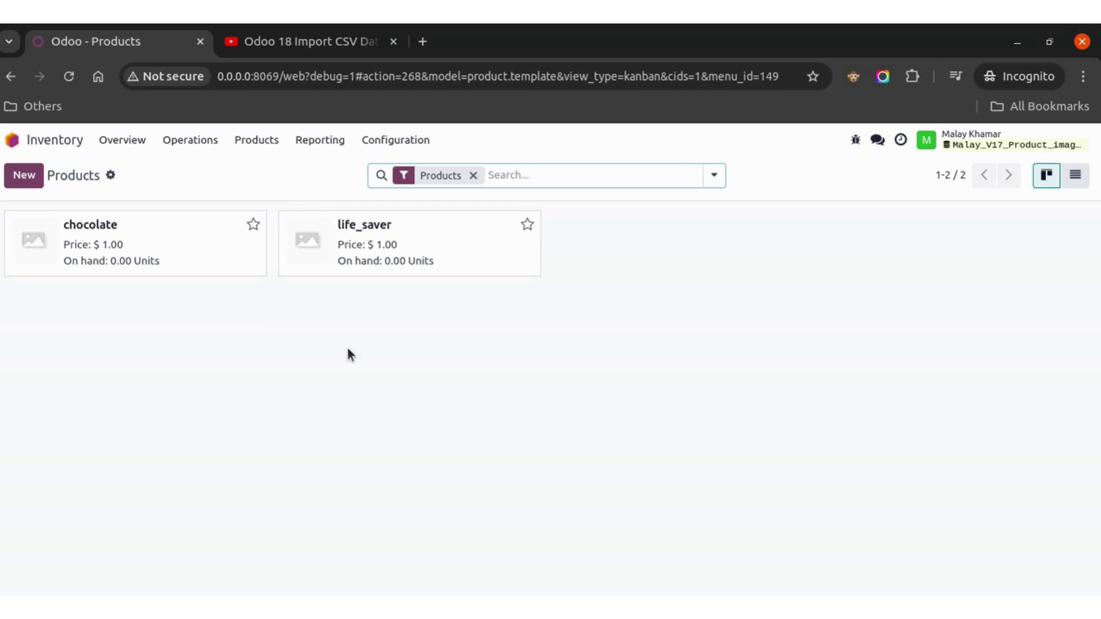
left_click(206, 248)
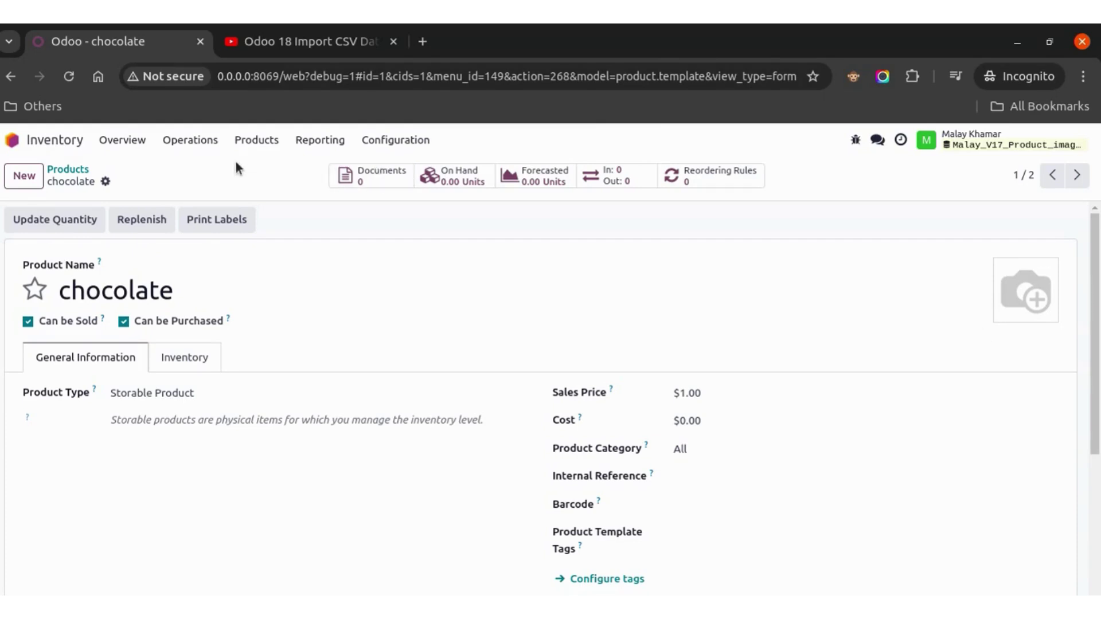
Post the chocolate and life_saver image files from the local folder in the general channel of Discuss
left_click(20, 142)
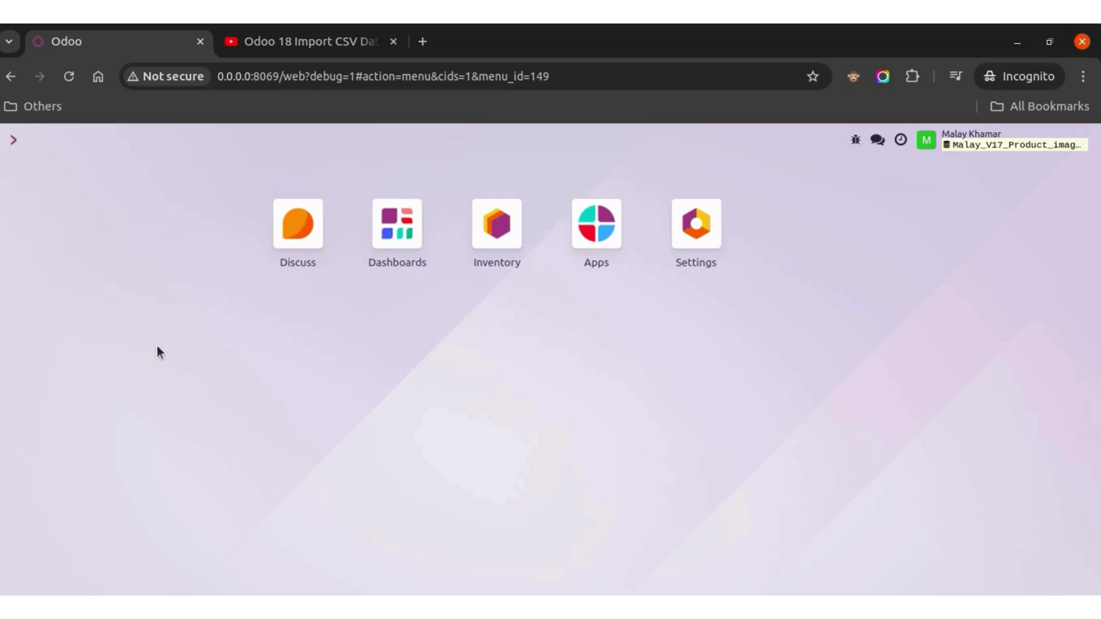
left_click(294, 222)
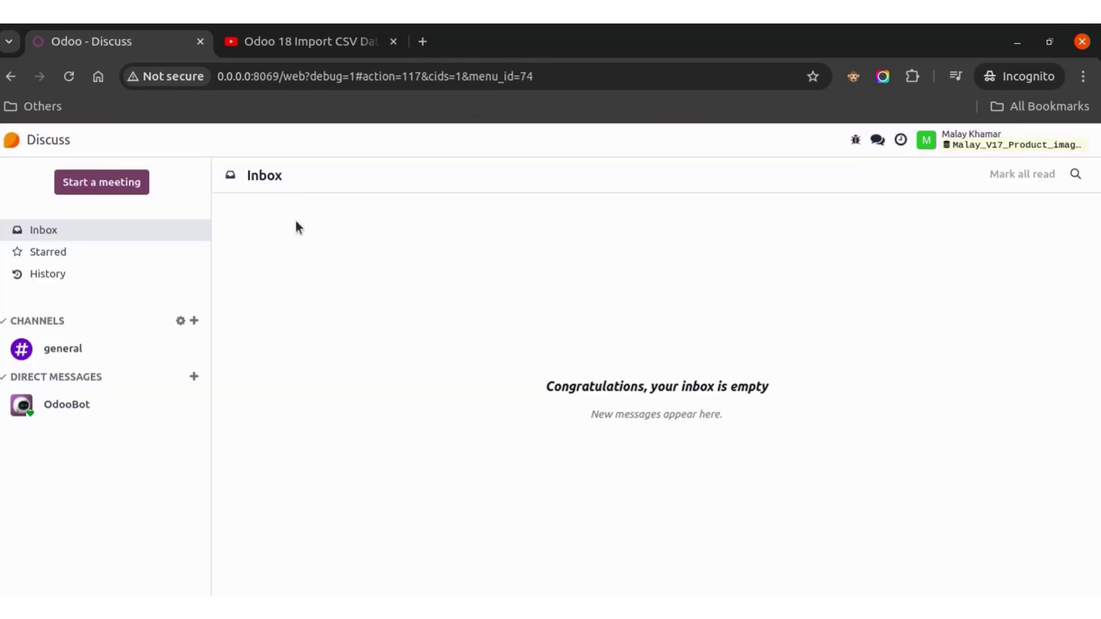
left_click(126, 348)
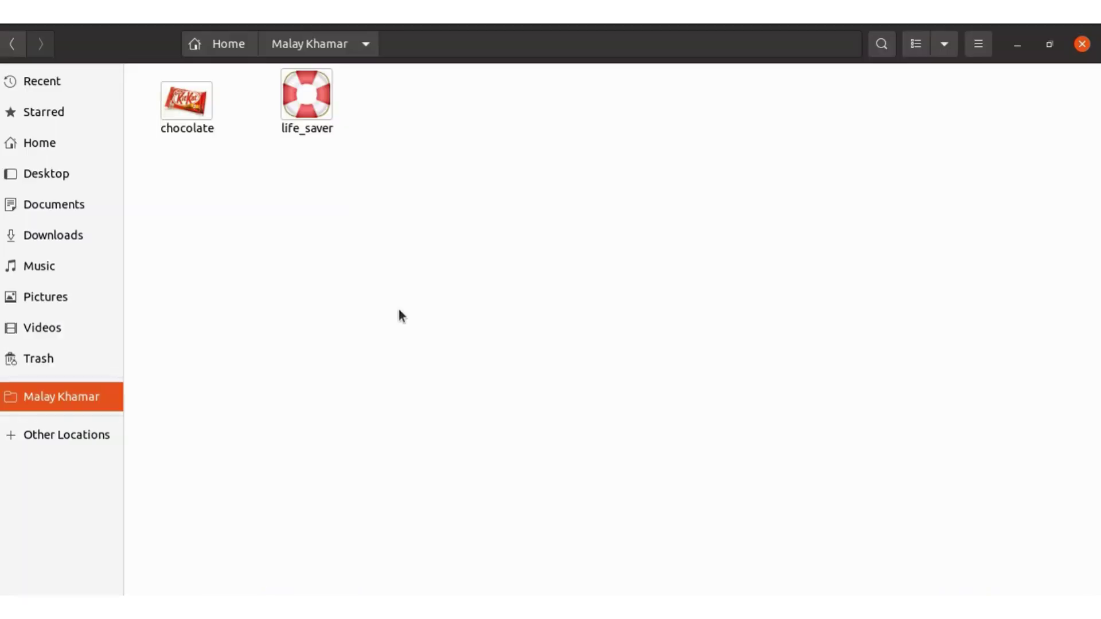
left_click(186, 106)
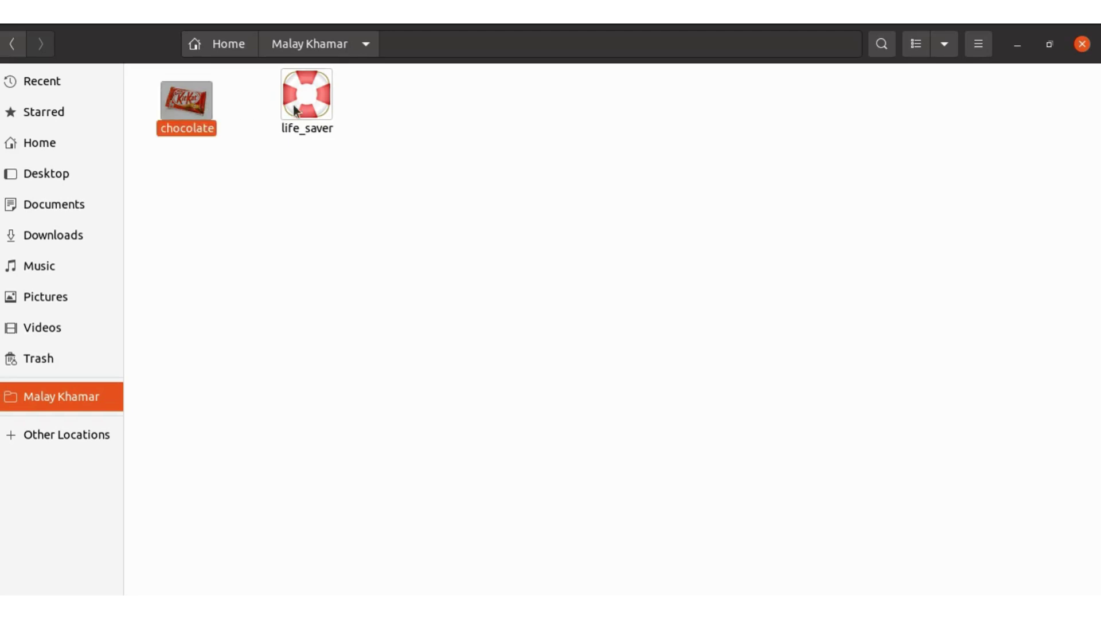
left_click(322, 115, "ctrl")
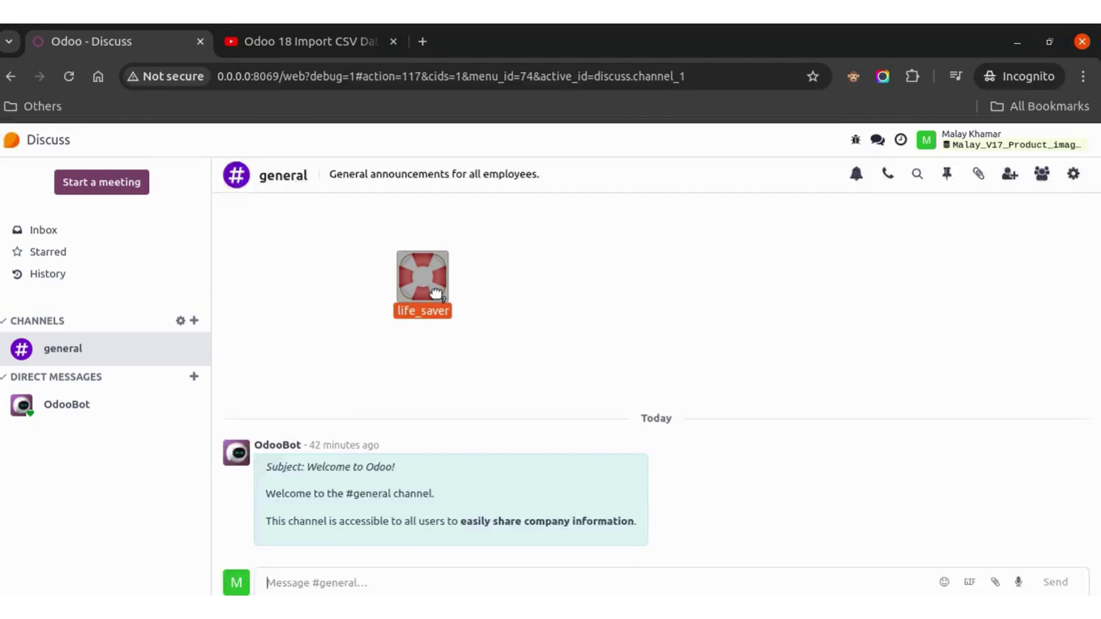
left_click_drag(438, 339, 459, 482)
key("Return")
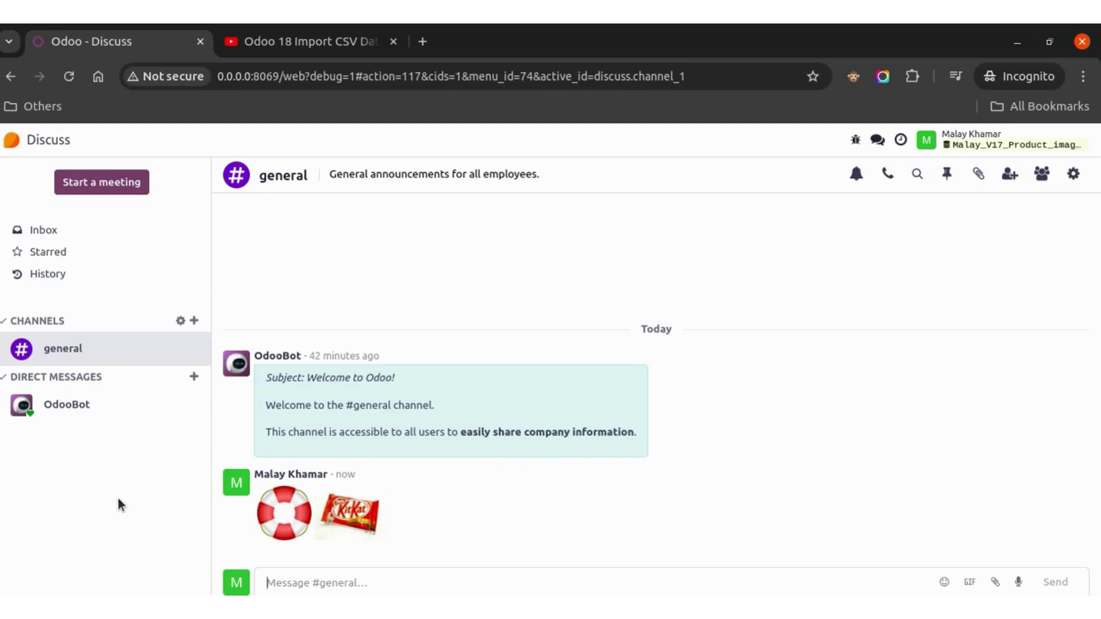
Find and open the technical Attachments list through the home screen's command search
left_click(12, 140)
type("a")
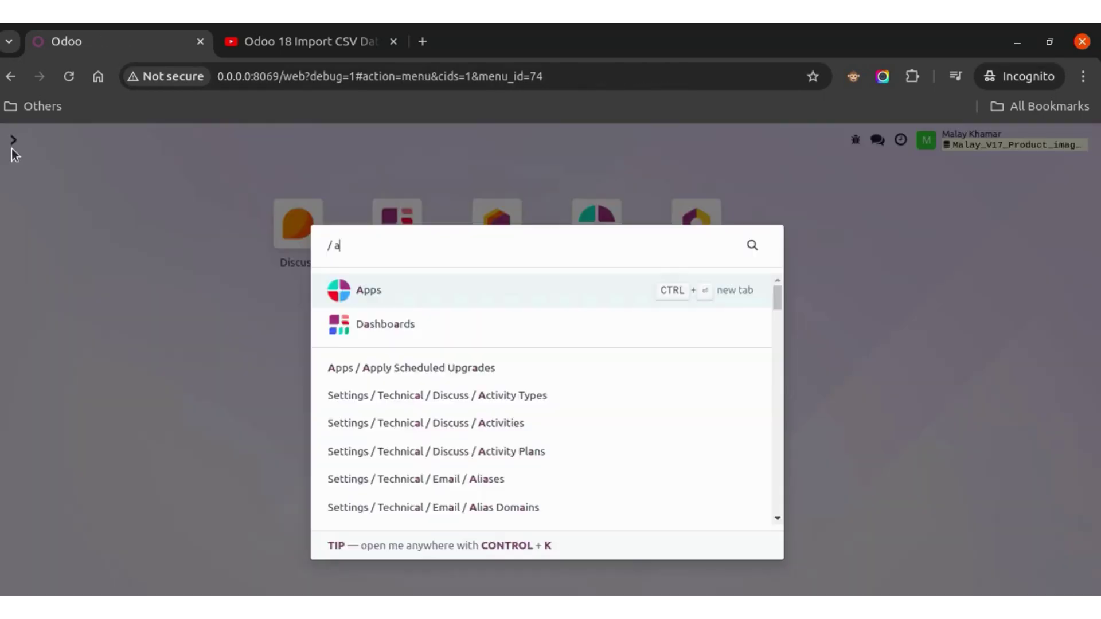
type("tt")
key("Return")
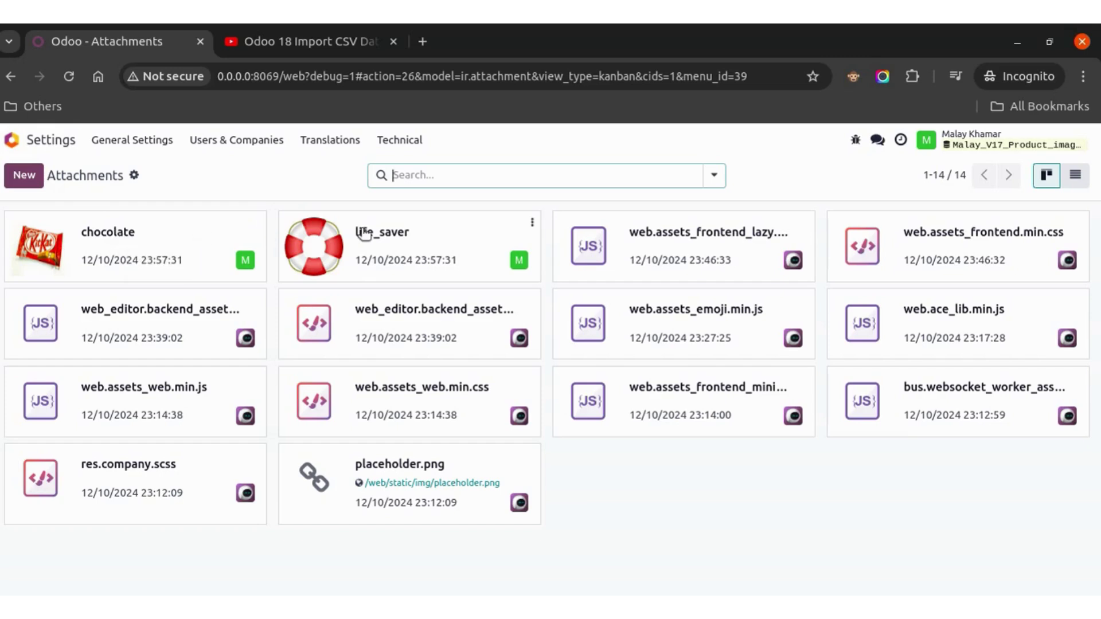
Group the attachments by Is public document and move chocolate and life_saver into the Yes group
left_click(714, 176)
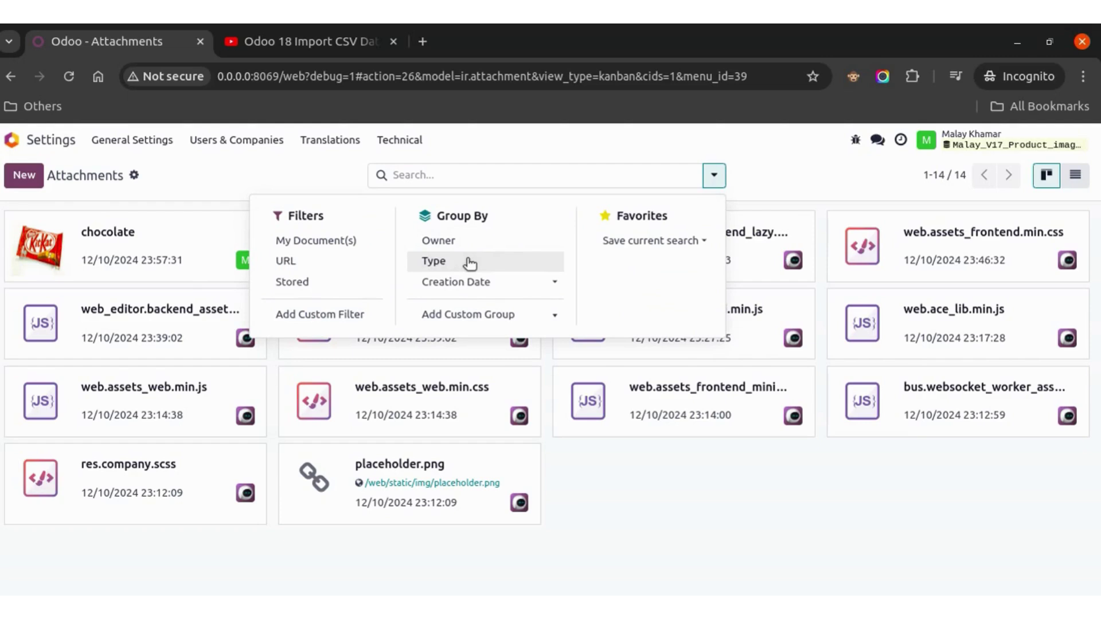
left_click(469, 315)
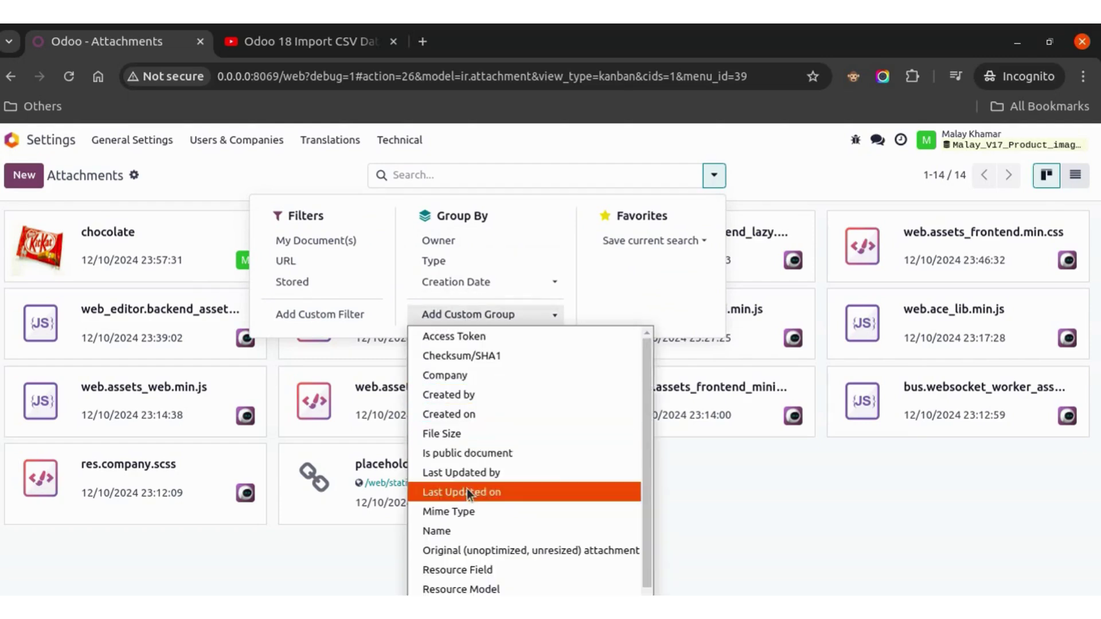
left_click(480, 453)
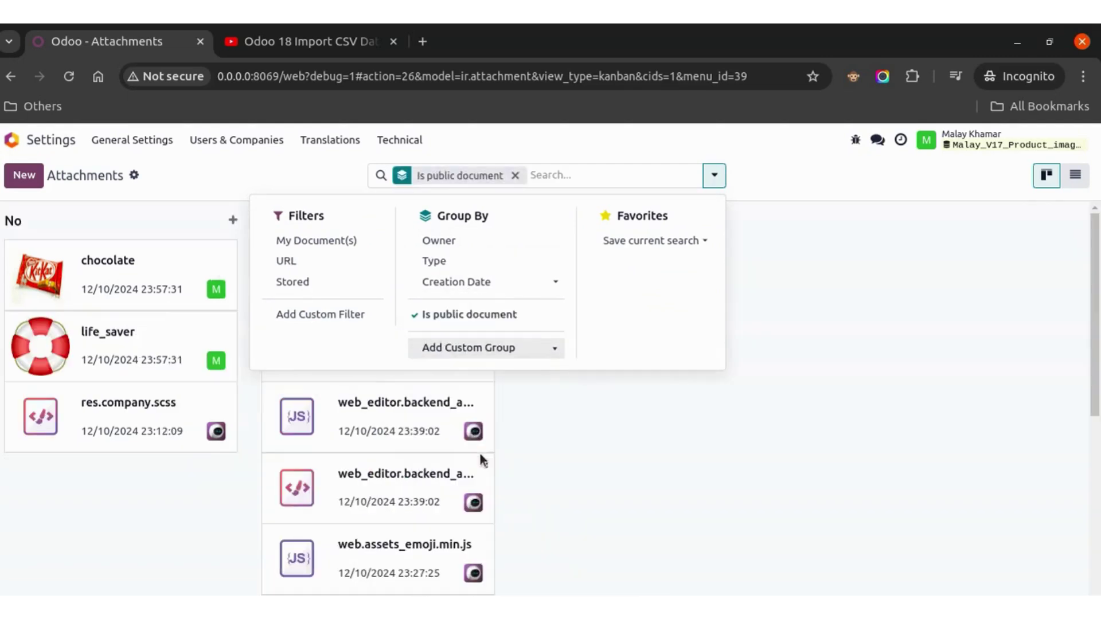
left_click(284, 159)
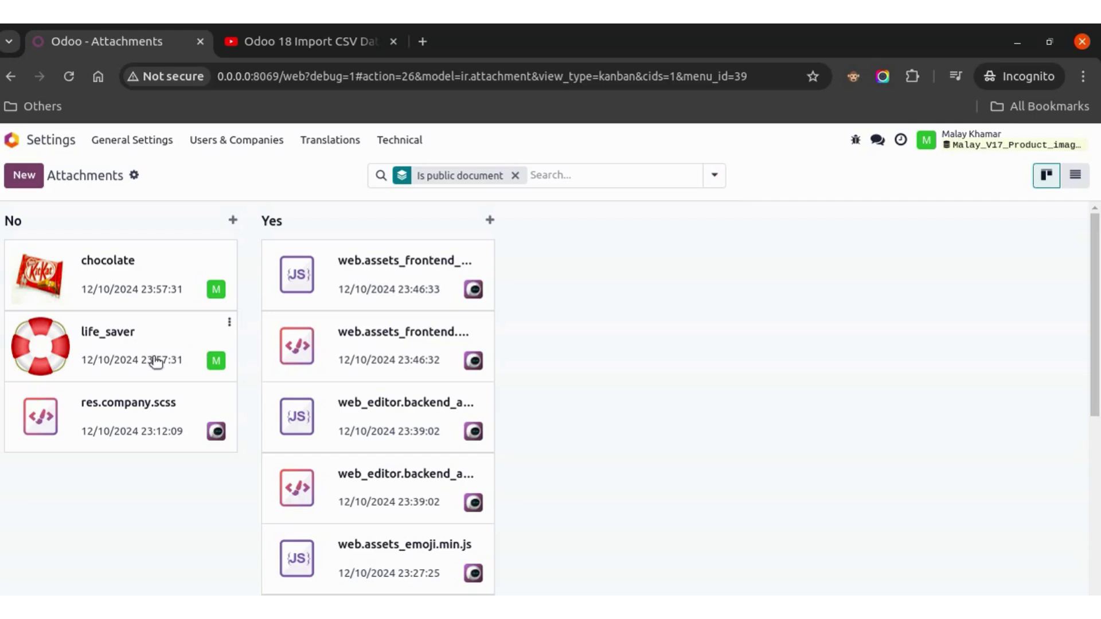
left_click_drag(119, 254, 345, 263)
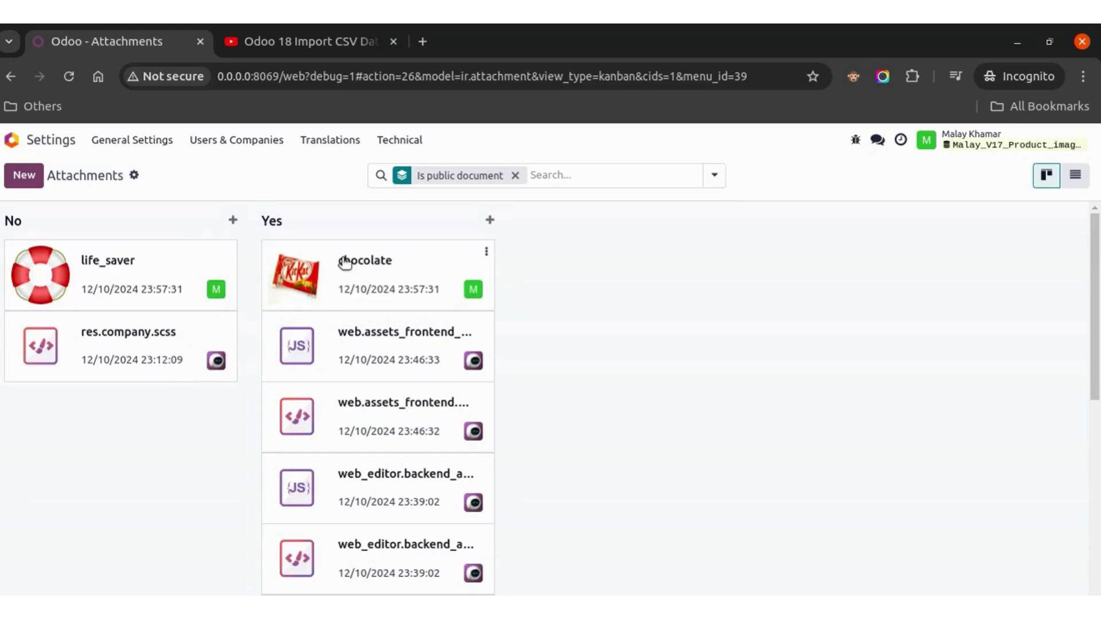
left_click_drag(164, 263, 411, 265)
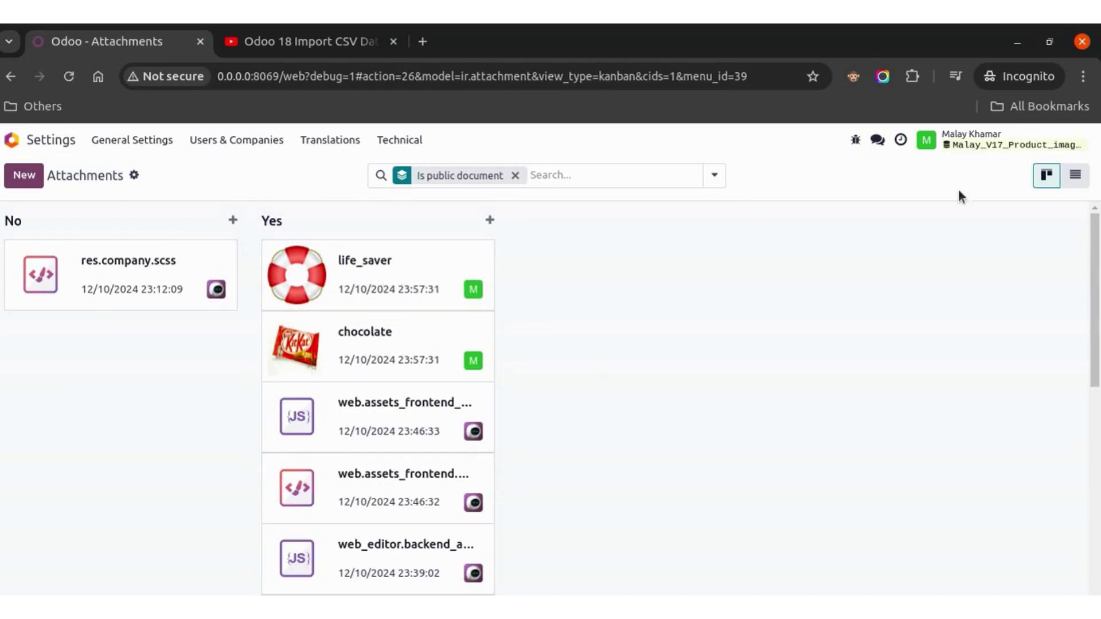
Show the attachments as an ungrouped list and start a data export for chocolate and life_saver
left_click(1073, 178)
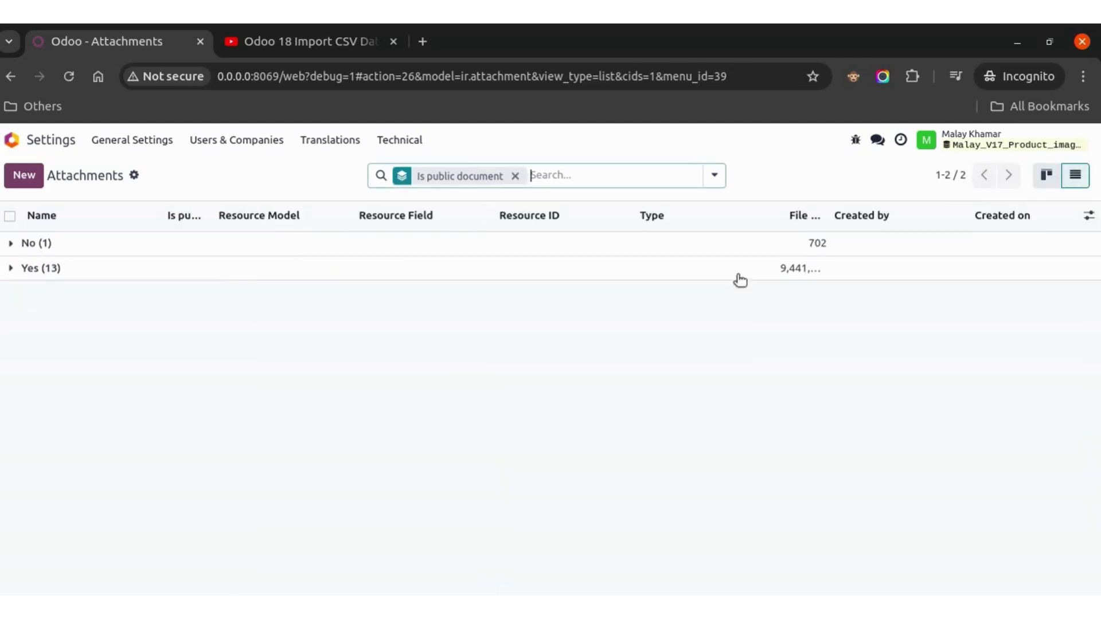
left_click(515, 176)
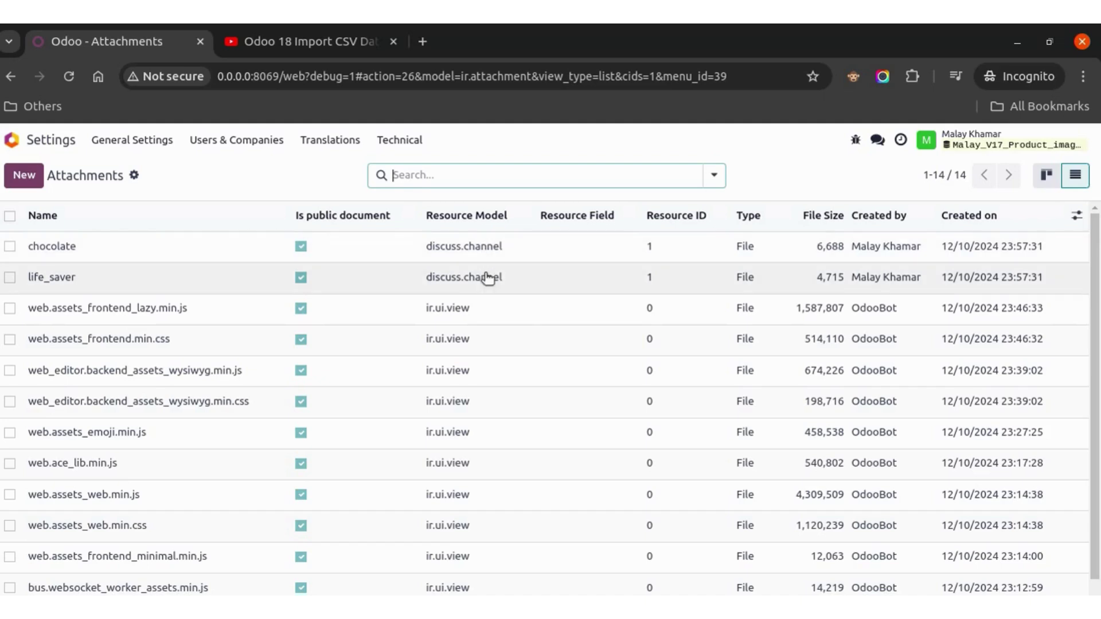
left_click(11, 247)
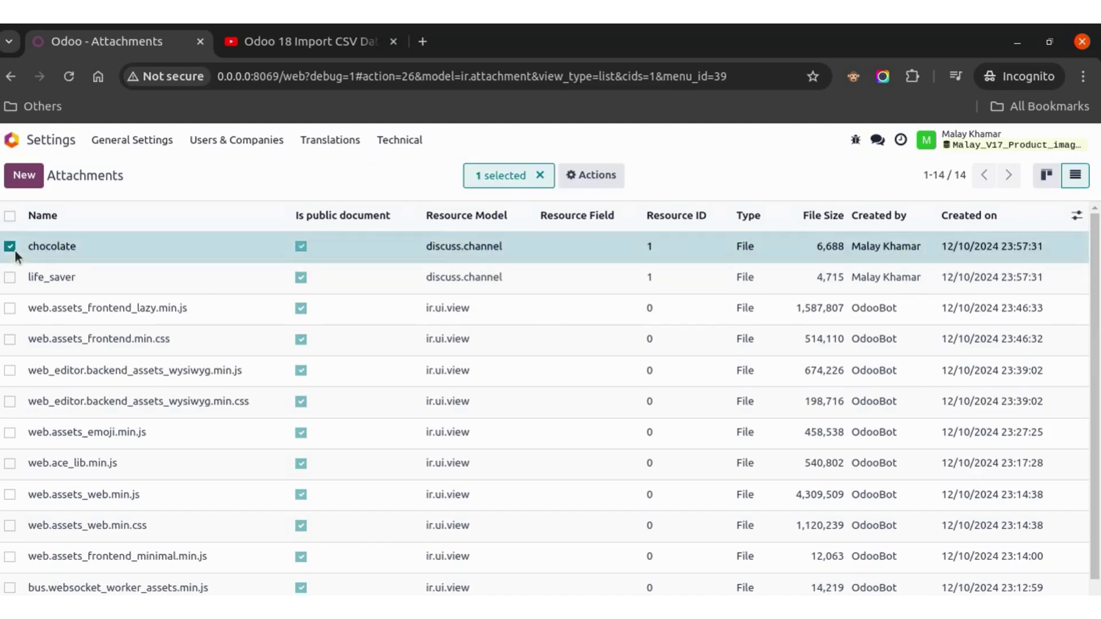
left_click(10, 278)
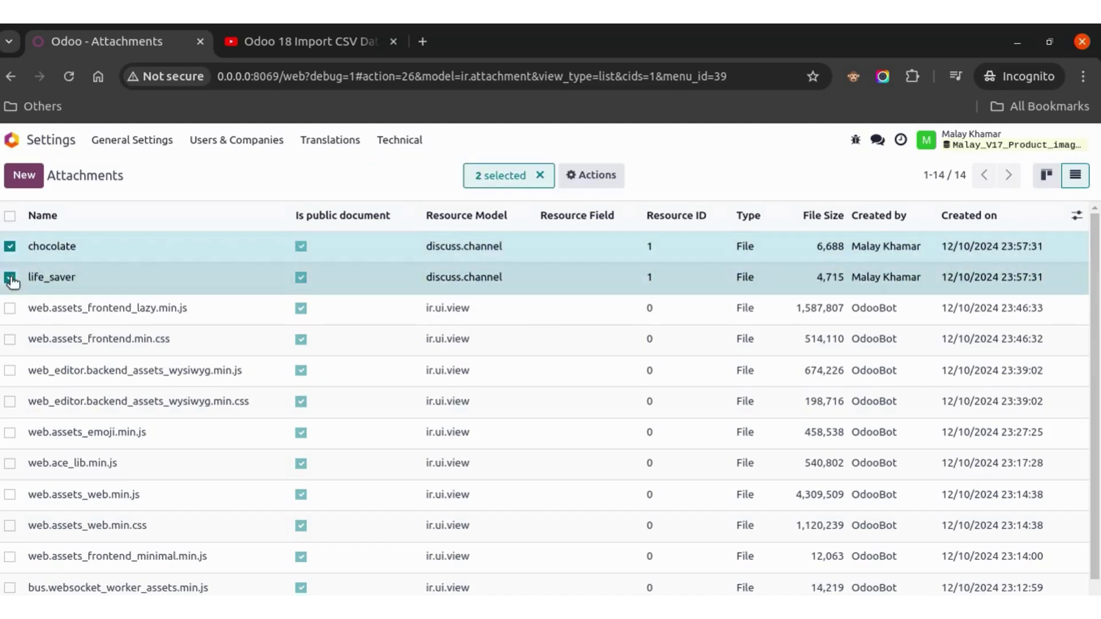
left_click(570, 190)
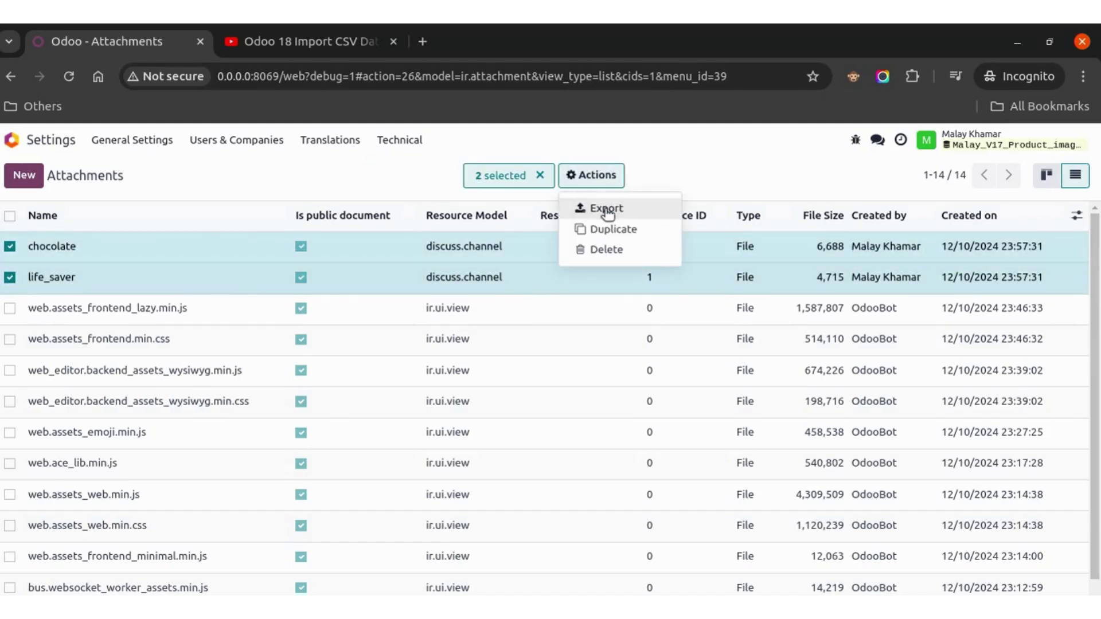
left_click(585, 207)
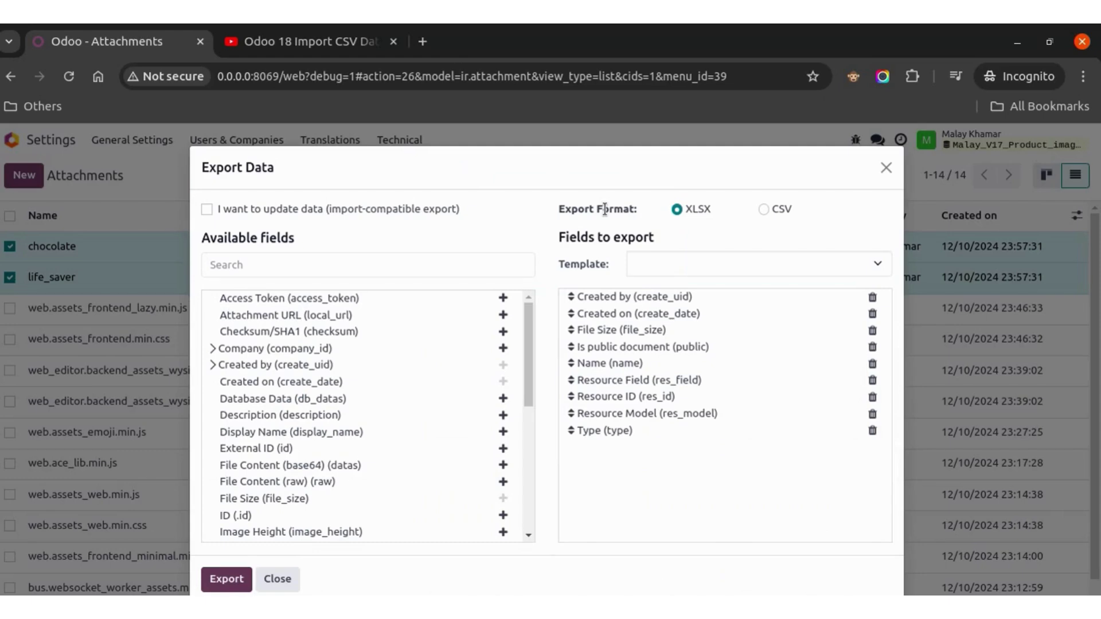
Reduce the export fields to Name, add Attachment URL (local_url), and export the two attachments as XLSX
left_click(873, 297)
left_click(872, 298)
left_click(873, 297)
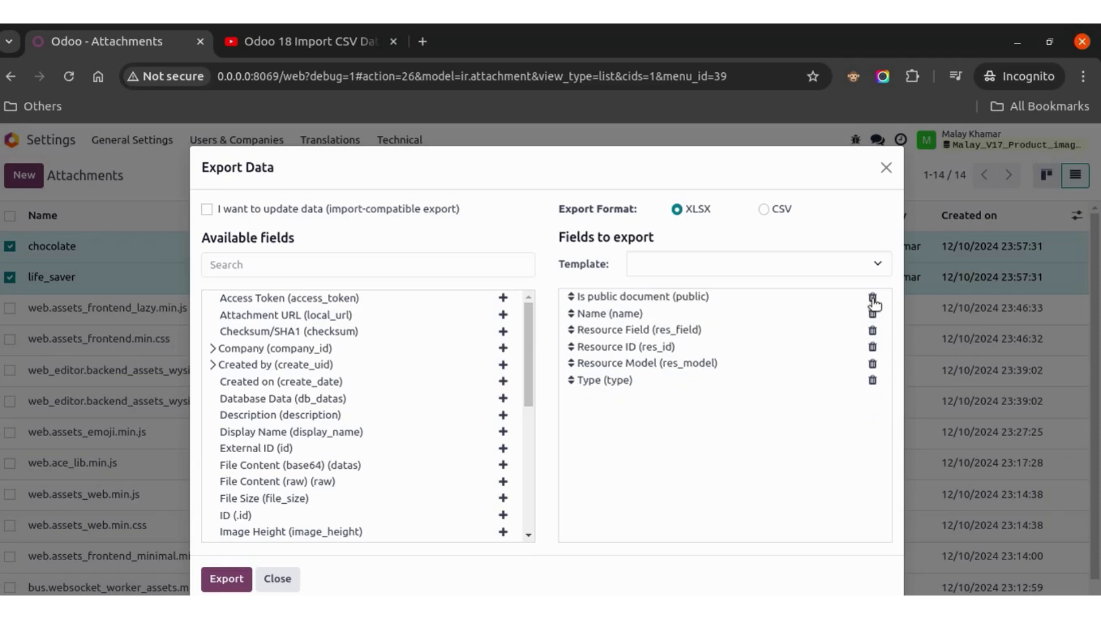
left_click(872, 298)
left_click(873, 315)
left_click(873, 315)
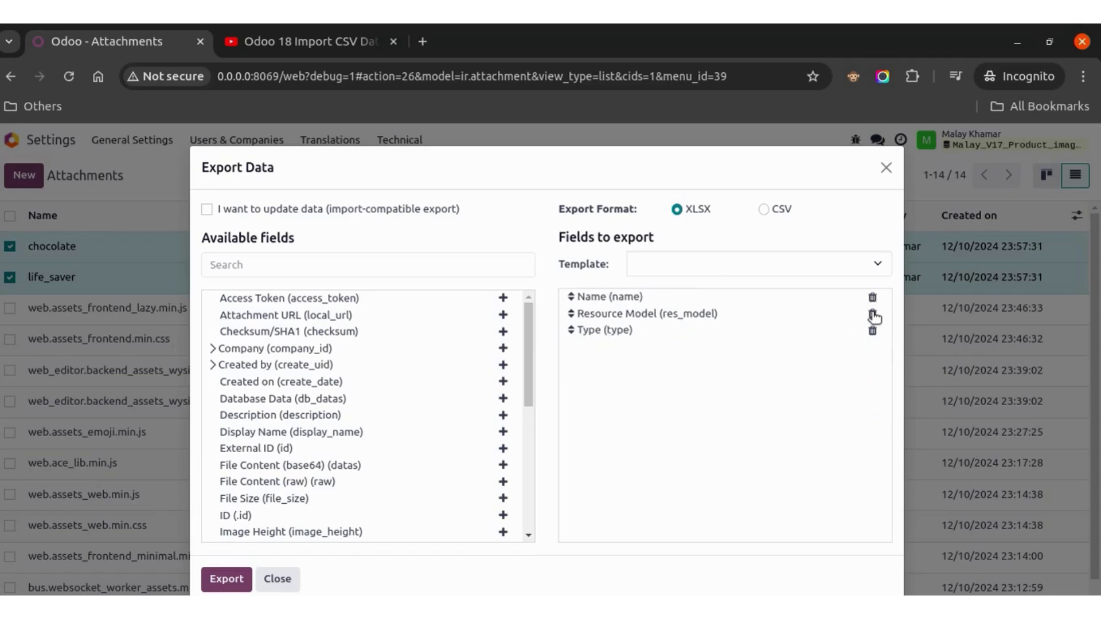
left_click(873, 315)
left_click(873, 315)
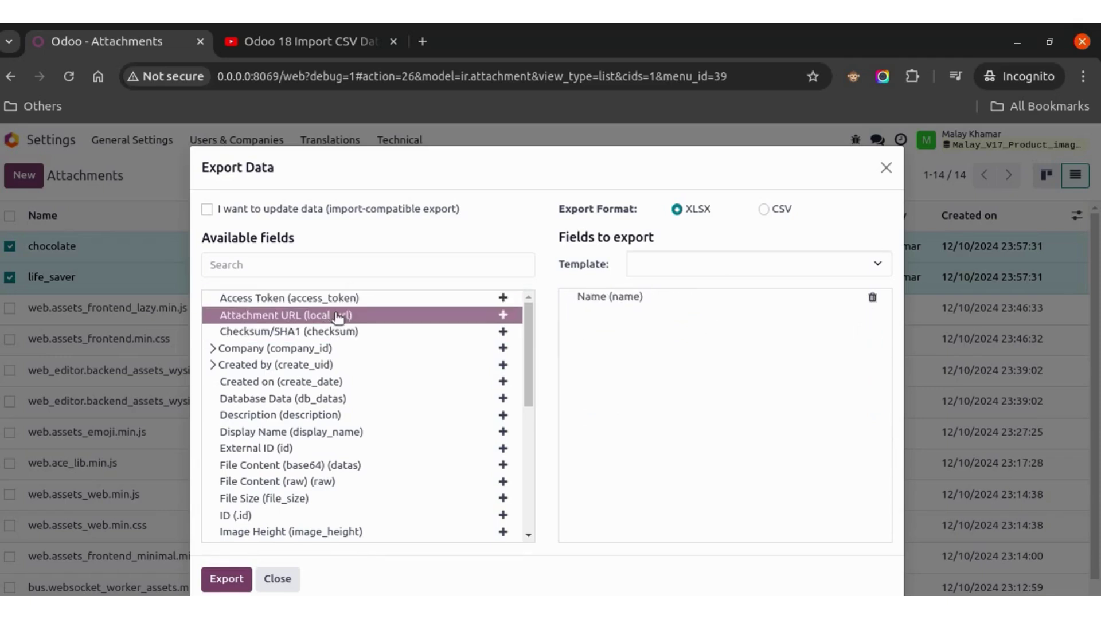
left_click(270, 315)
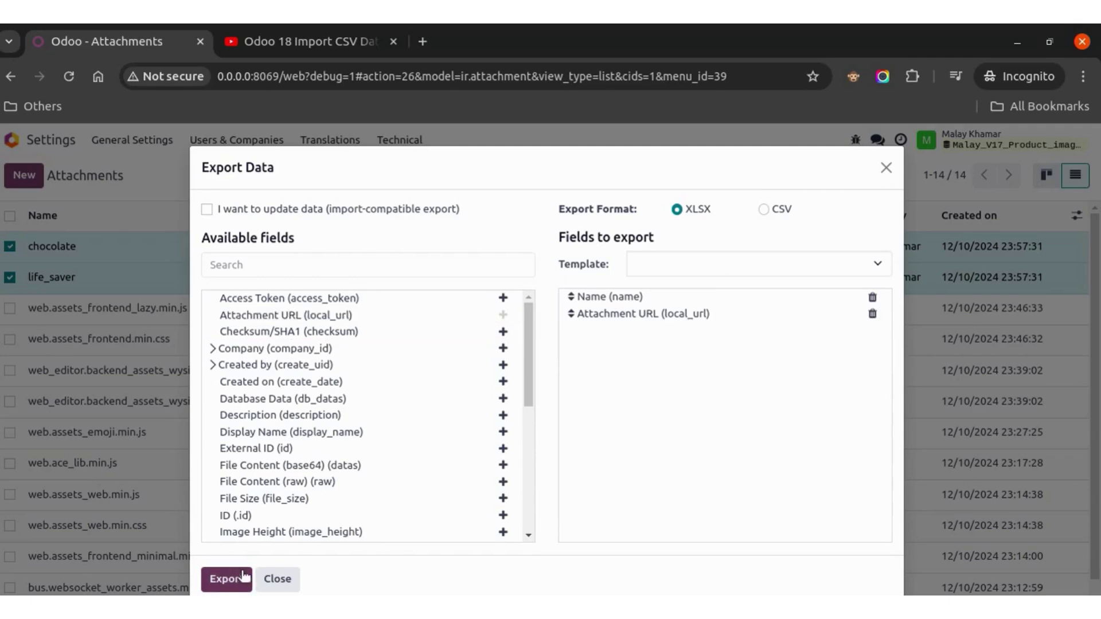
left_click(234, 580)
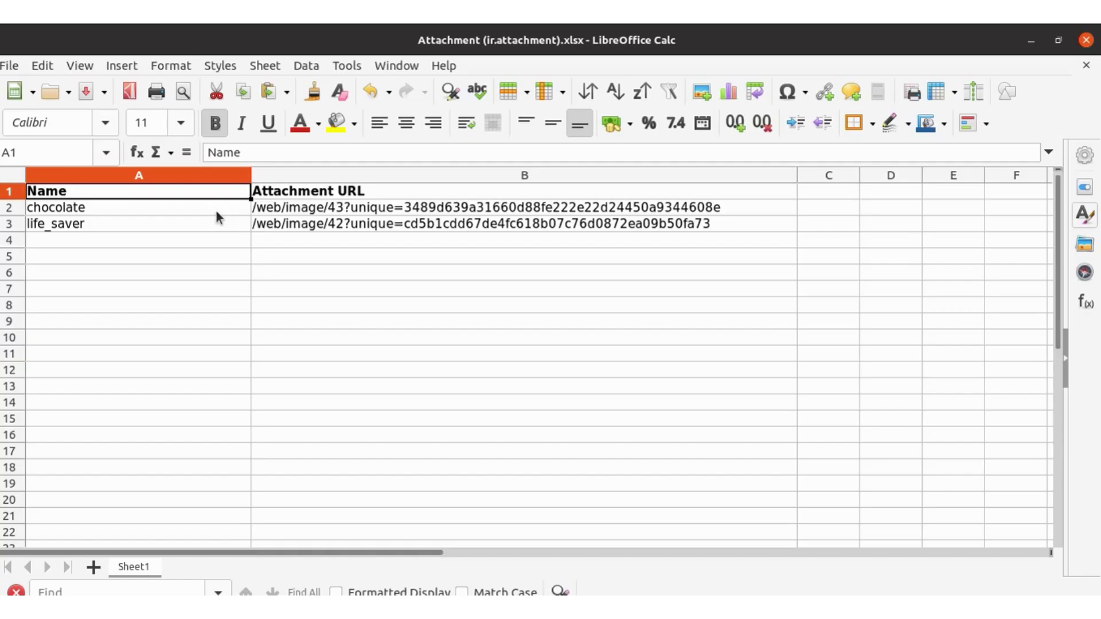
Examine the exported attachment names and relative URLs in rows 2 and 3 of the spreadsheet
left_click(217, 211)
key("shift+Down")
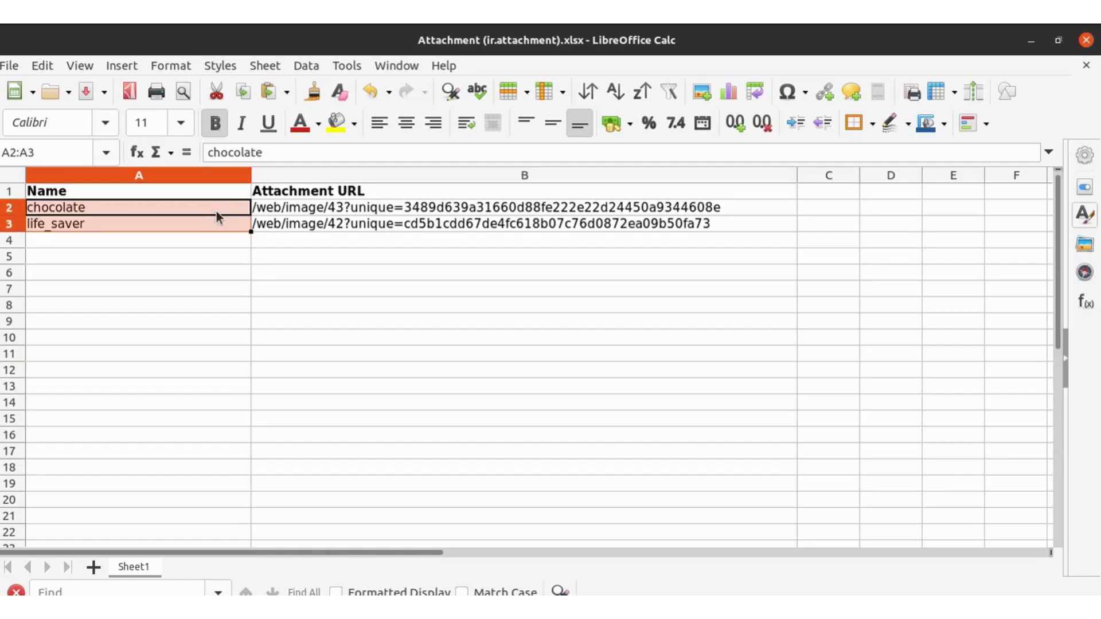
key("Right")
key("shift+Down")
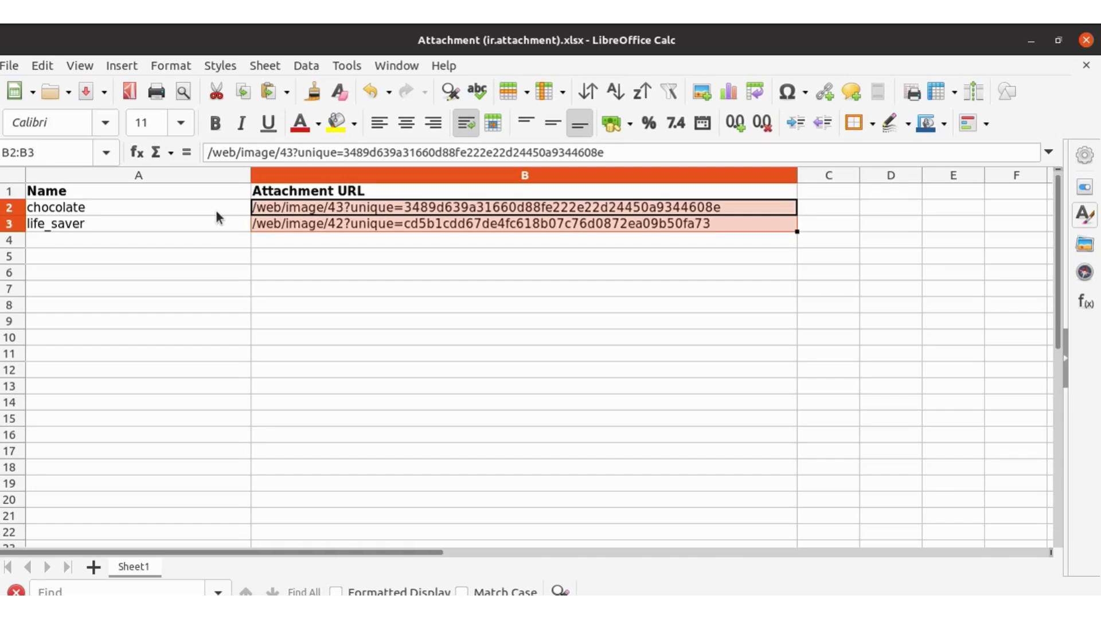
key("shift+Up")
key("Down")
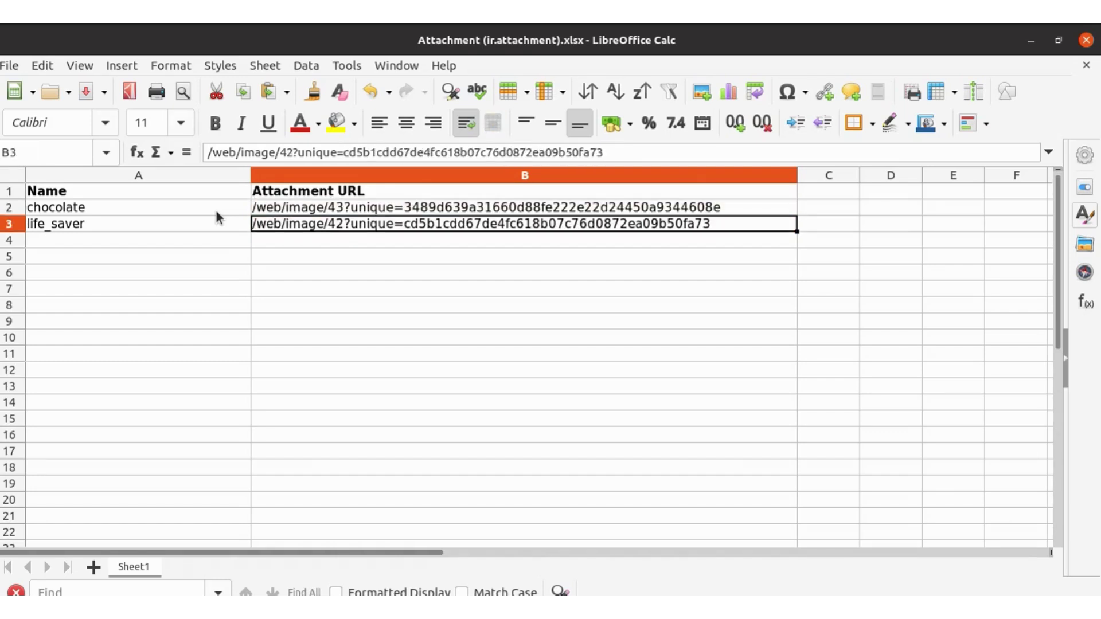
key("Up")
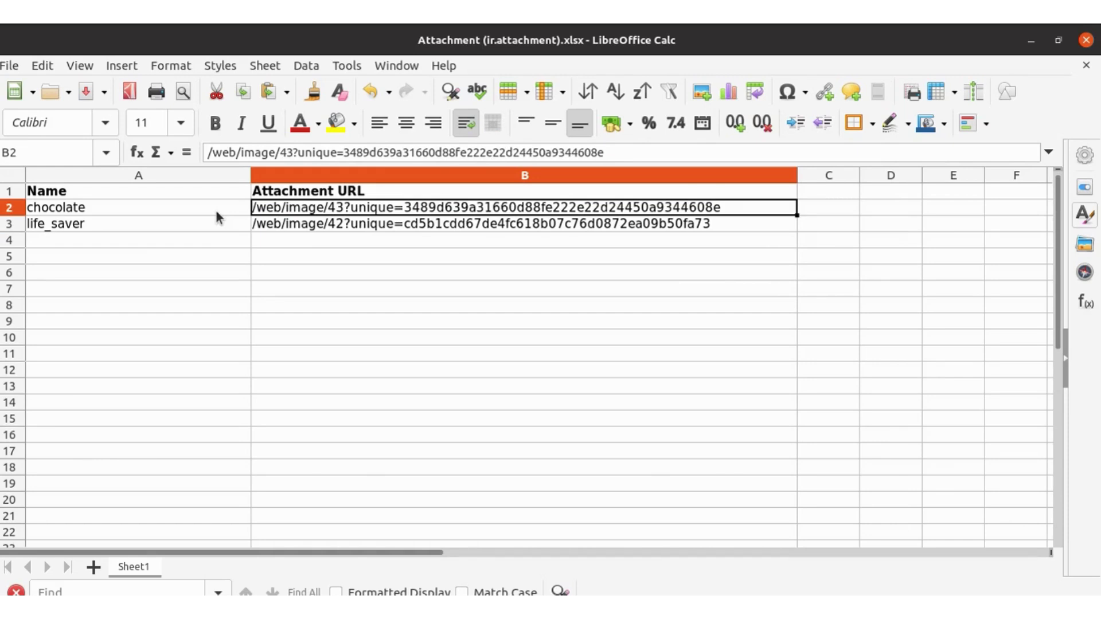
key("Right")
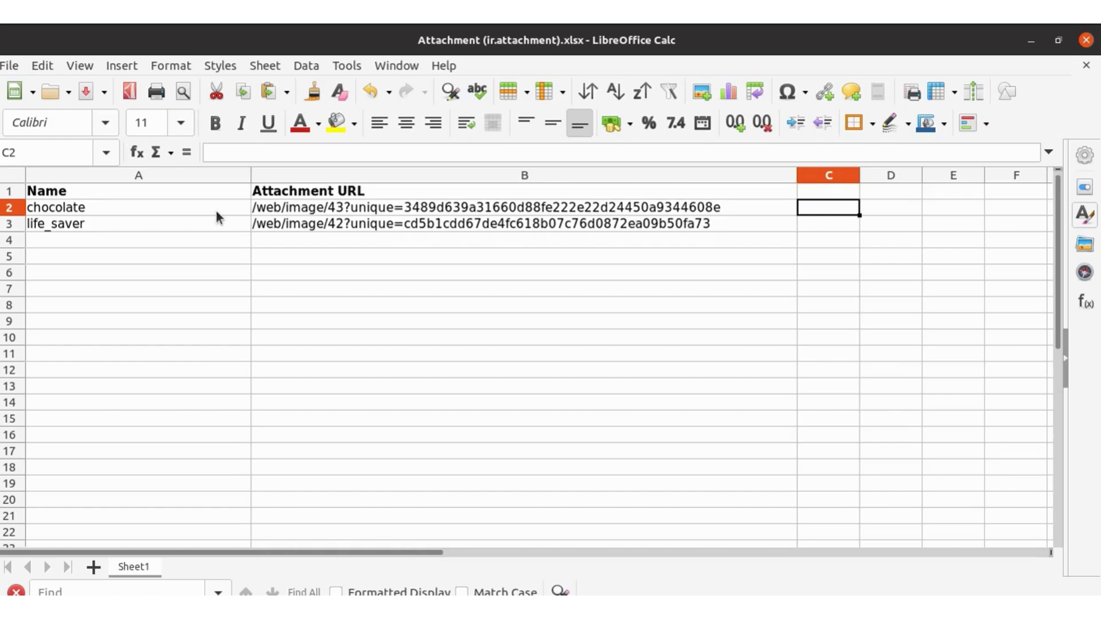
Switch to the browser and copy the Odoo server's base address, 0.0.0.0:8069, from the page URL
key("alt+Tab")
left_click(886, 166)
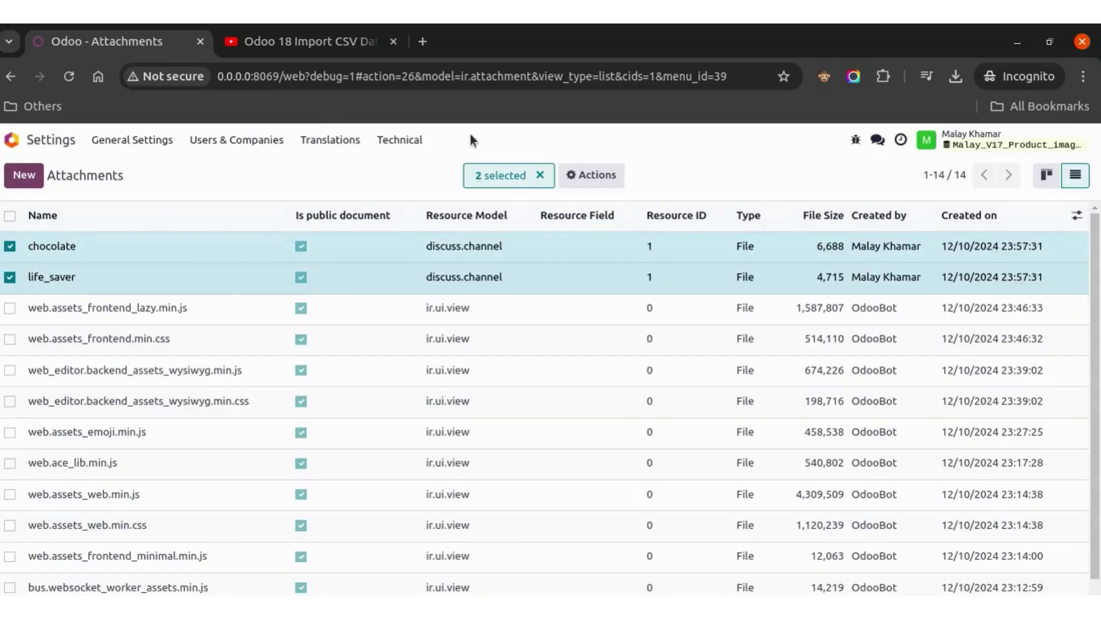
left_click(225, 80)
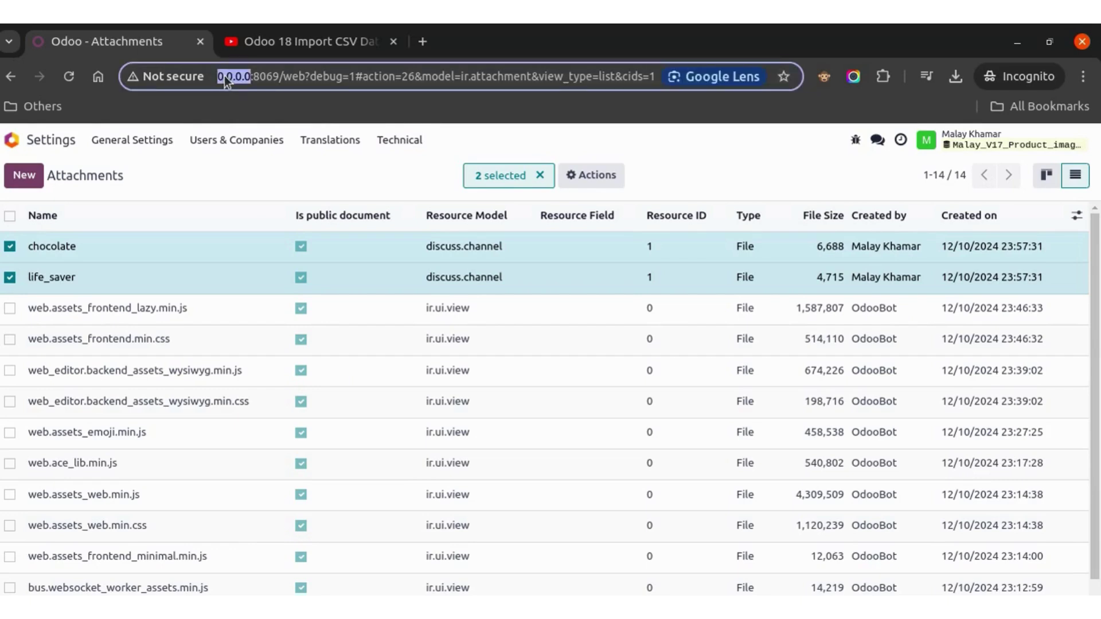
key("shift+Right")
key("shift+Right")
key("shift+Right")
key("shift+Right")
key("shift+Right")
key("ctrl+c")
key("alt+Tab")
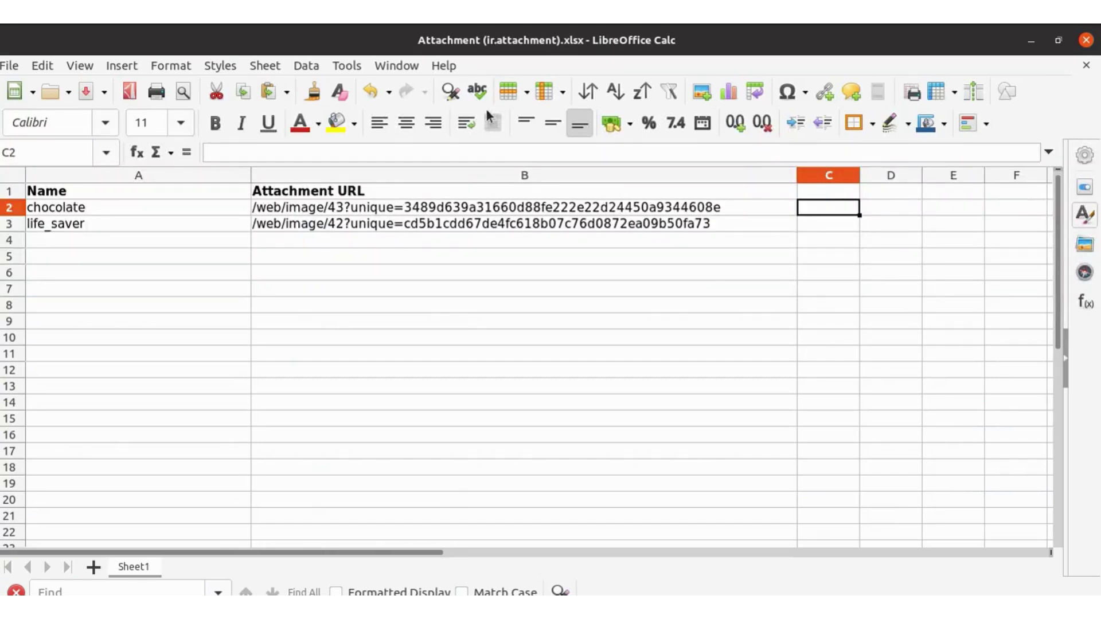
left_click(480, 152)
key("ctrl+v")
key("Return")
key("Up")
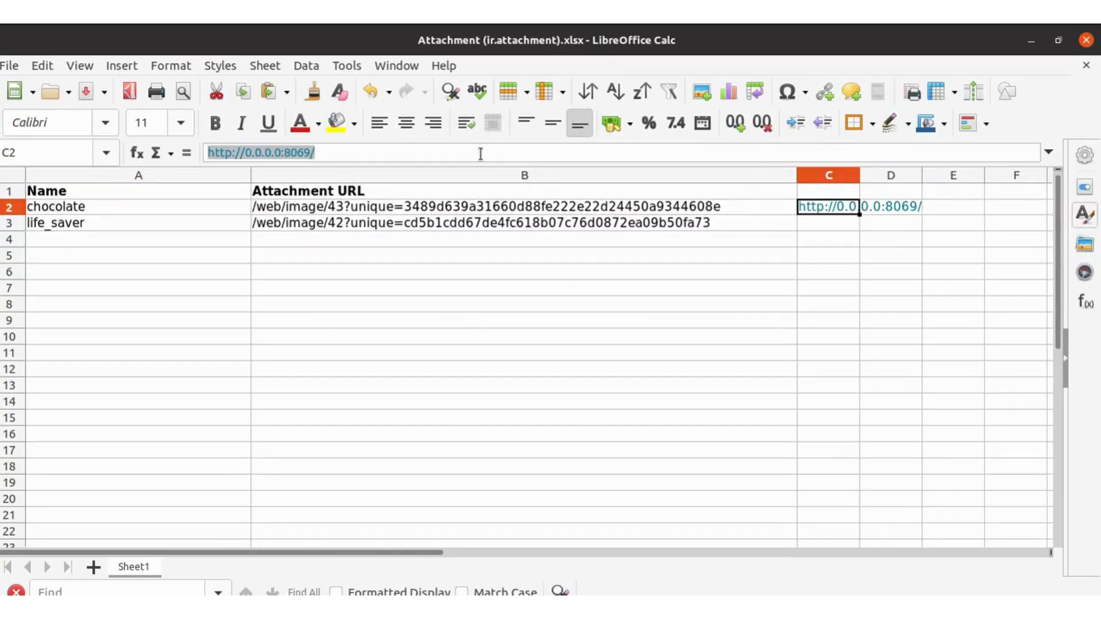
key("ctrl+c")
key("Down")
key("ctrl+v")
key("Up")
key("Left")
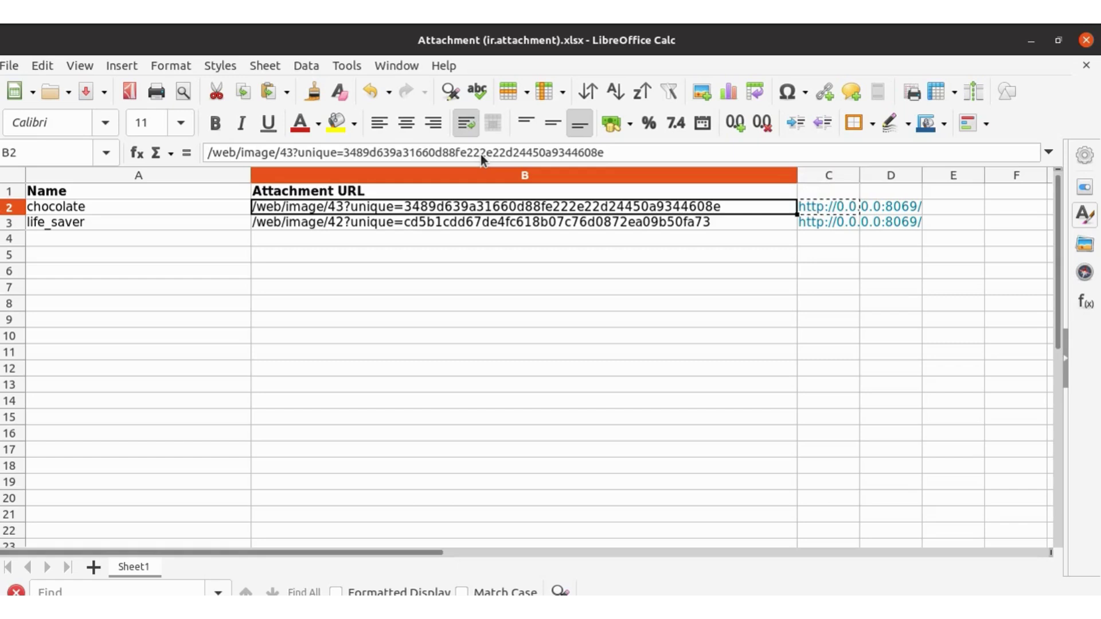
key("Right")
key("Left")
key("shift+Right")
key("Right")
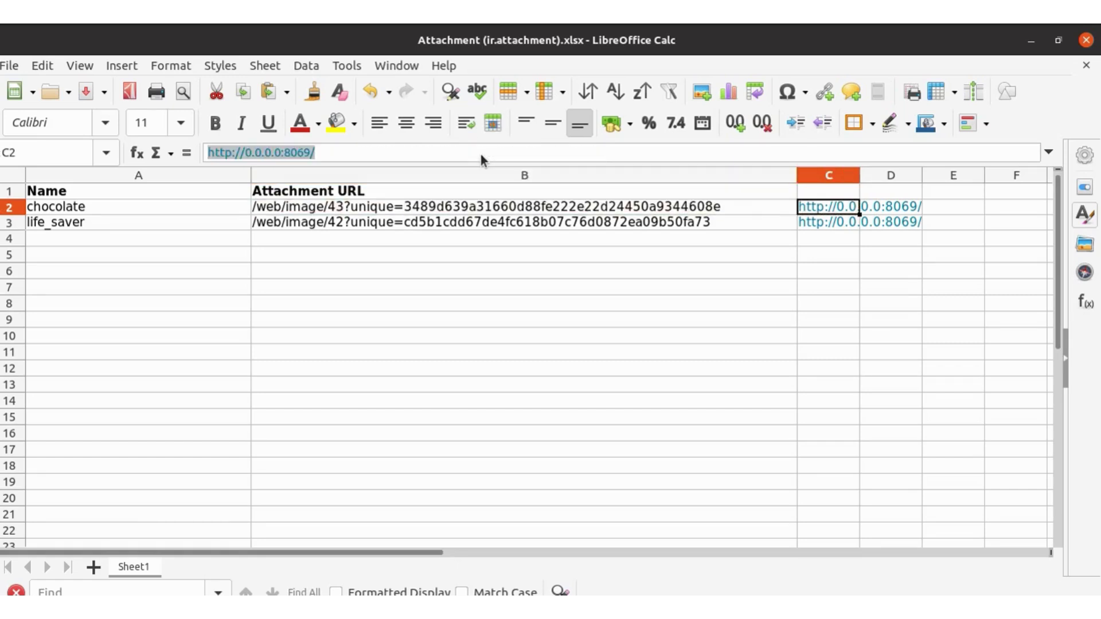
key("ctrl+c")
key("Right")
key("Right")
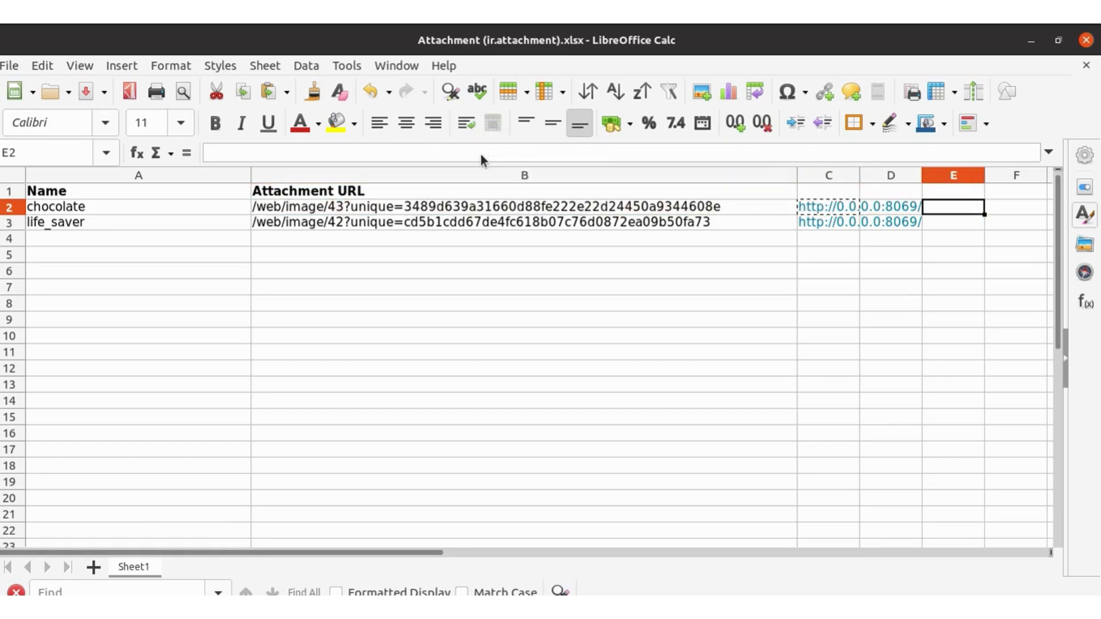
Narrow columns A and B so they fit their contents more closely
left_click_drag(250, 172, 115, 172)
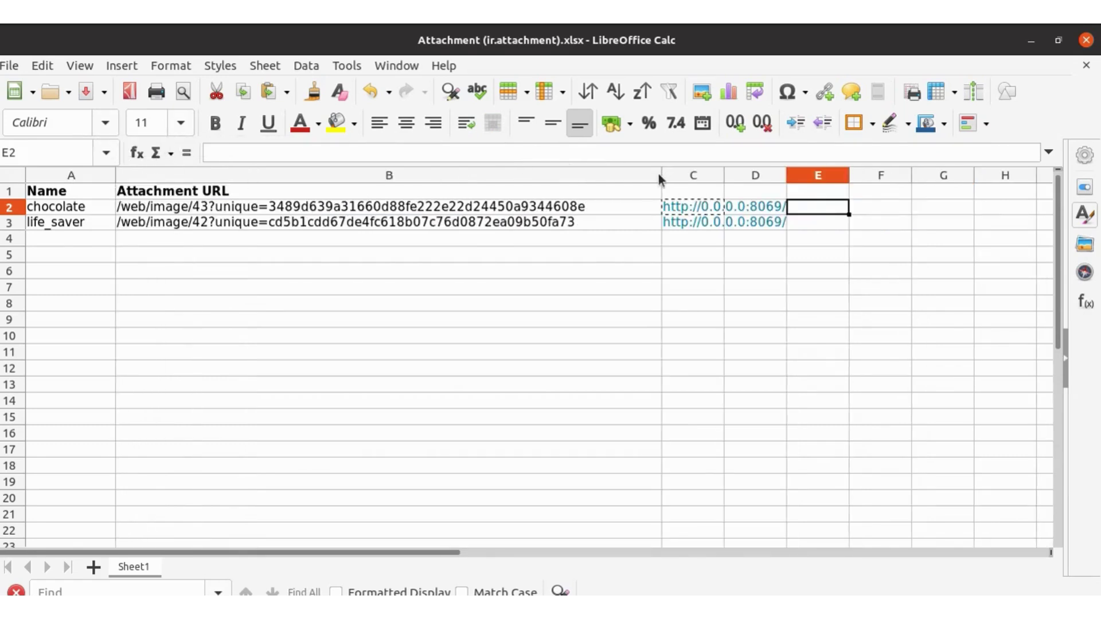
left_click_drag(662, 177, 598, 186)
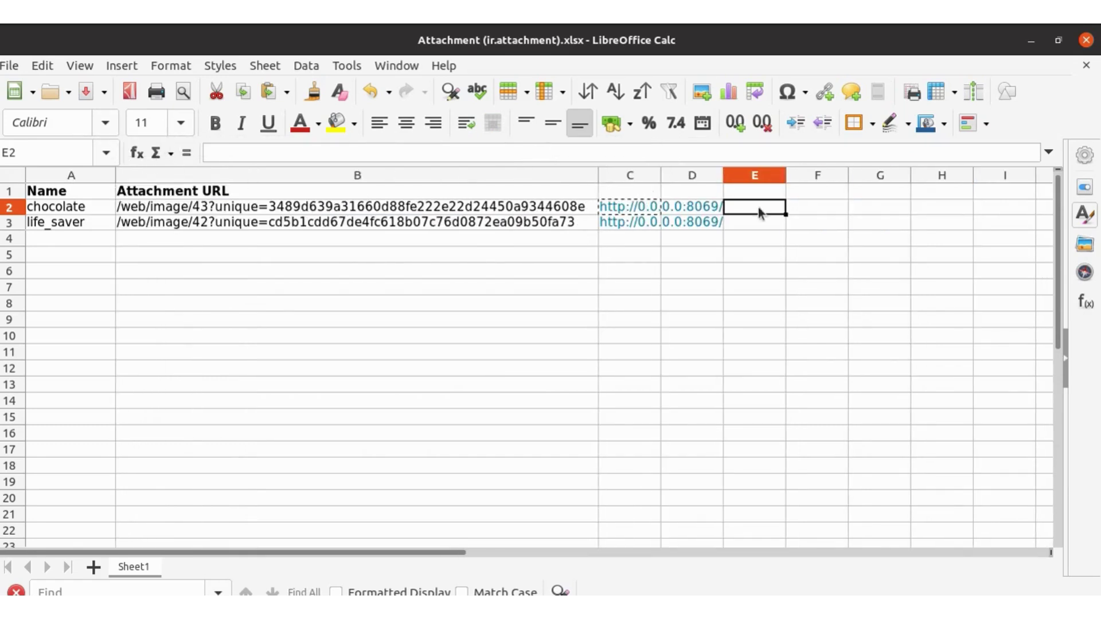
Join the base address and relative URL in F2 with =CONCATENATE(C2,B2) and fill the formula down to F3
left_click(823, 210)
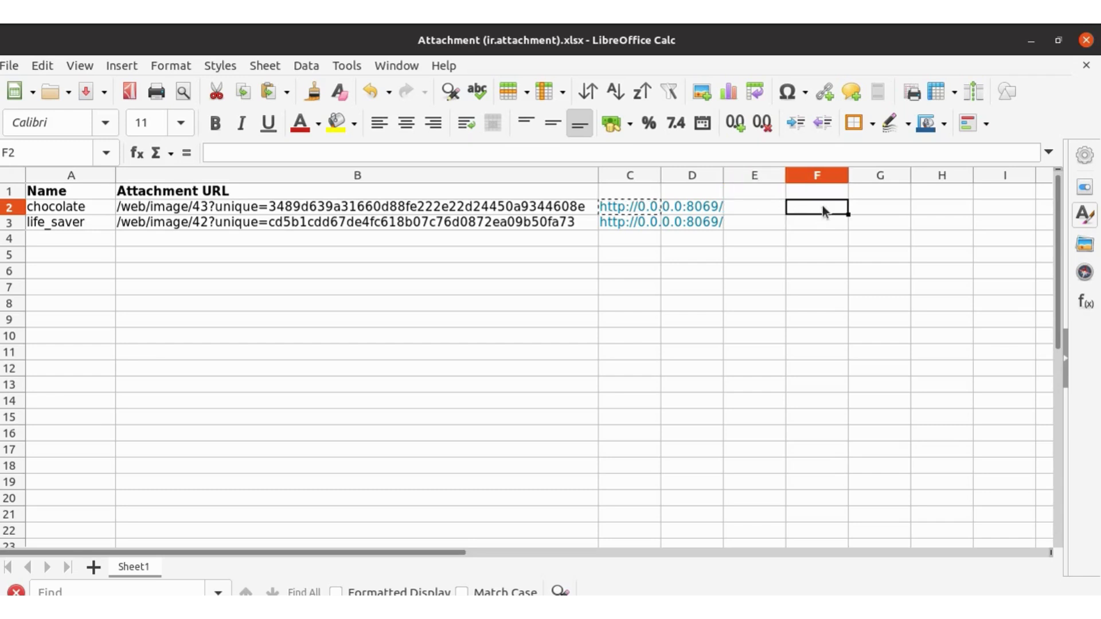
type("=conc")
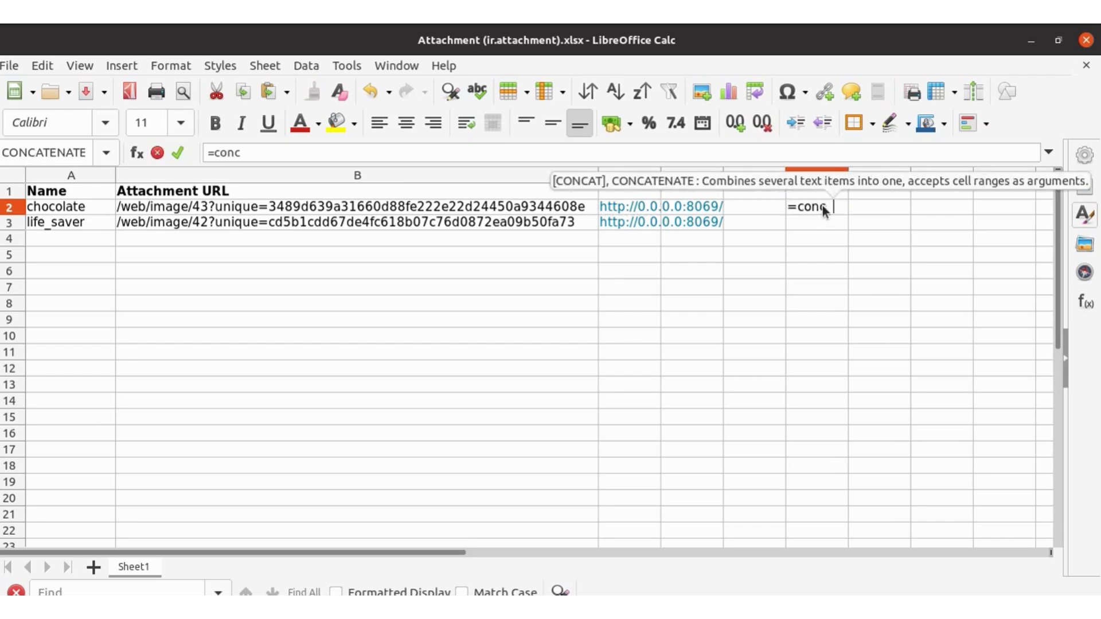
type("atenate(")
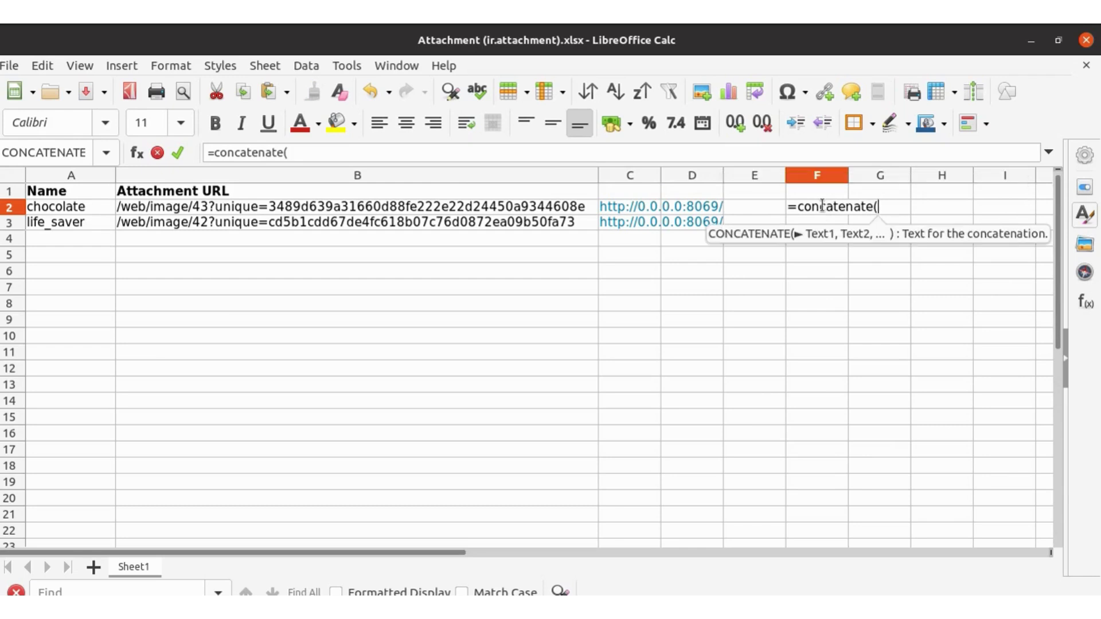
left_click(641, 207)
type(",")
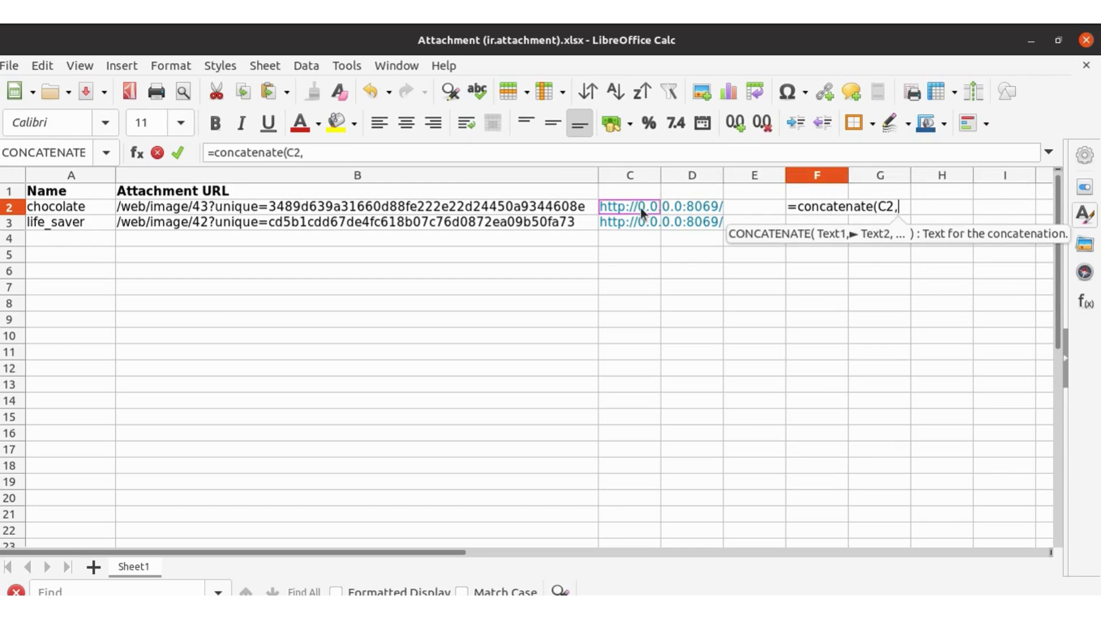
left_click(583, 211)
key("Return")
key("Up")
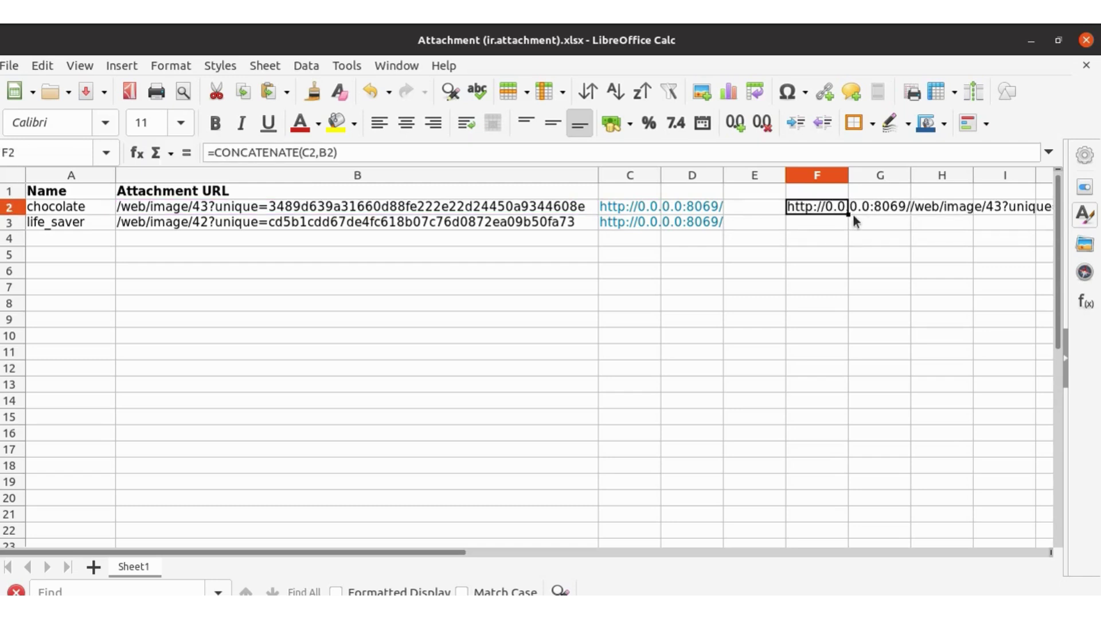
left_click_drag(848, 214, 843, 231)
left_click(749, 238)
Cut the combined URLs from F2:F3 and paste them as text only over the Attachment URL cells B2:B3
key("Up")
key("Up")
key("Right")
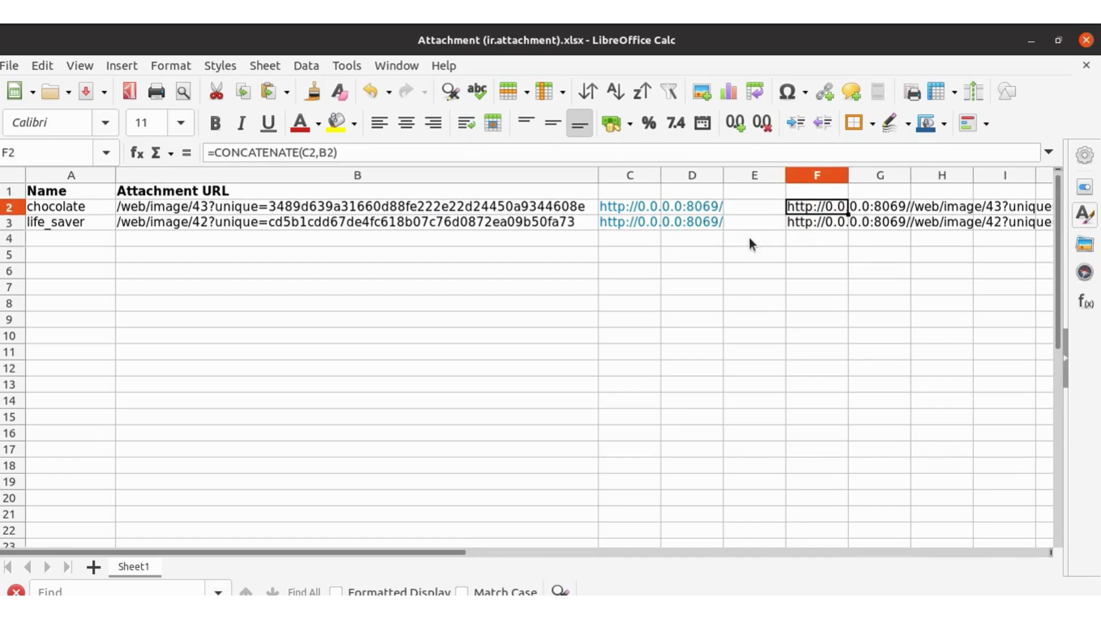
key("shift+Down")
key("ctrl+x")
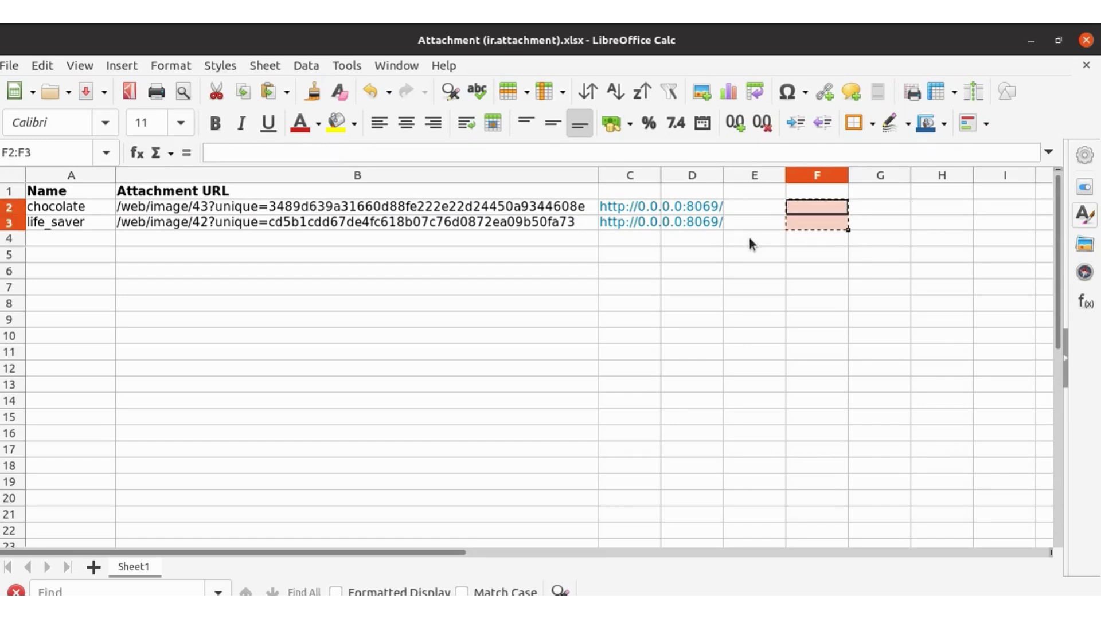
left_click(319, 210)
key("shift+Down")
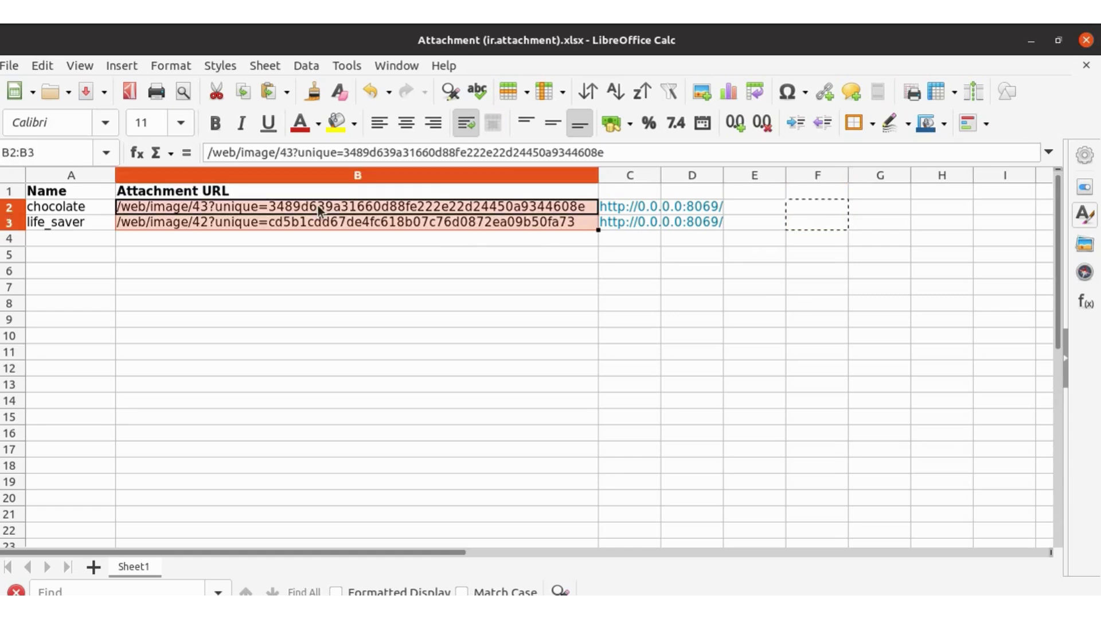
right_click(319, 210)
mouse_move(431, 278)
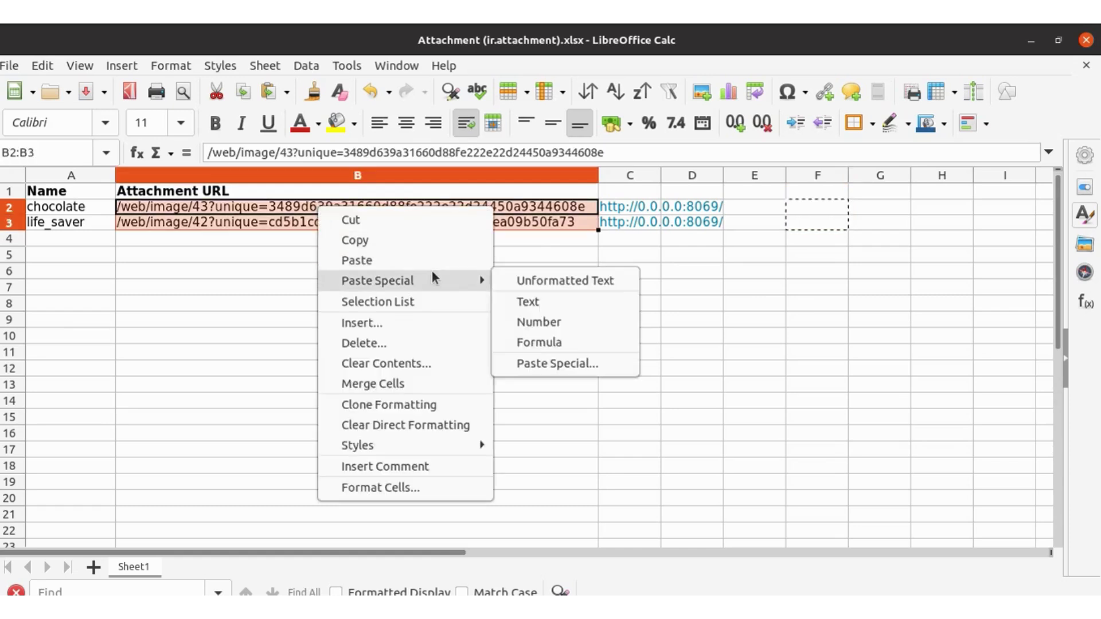
left_click(529, 300)
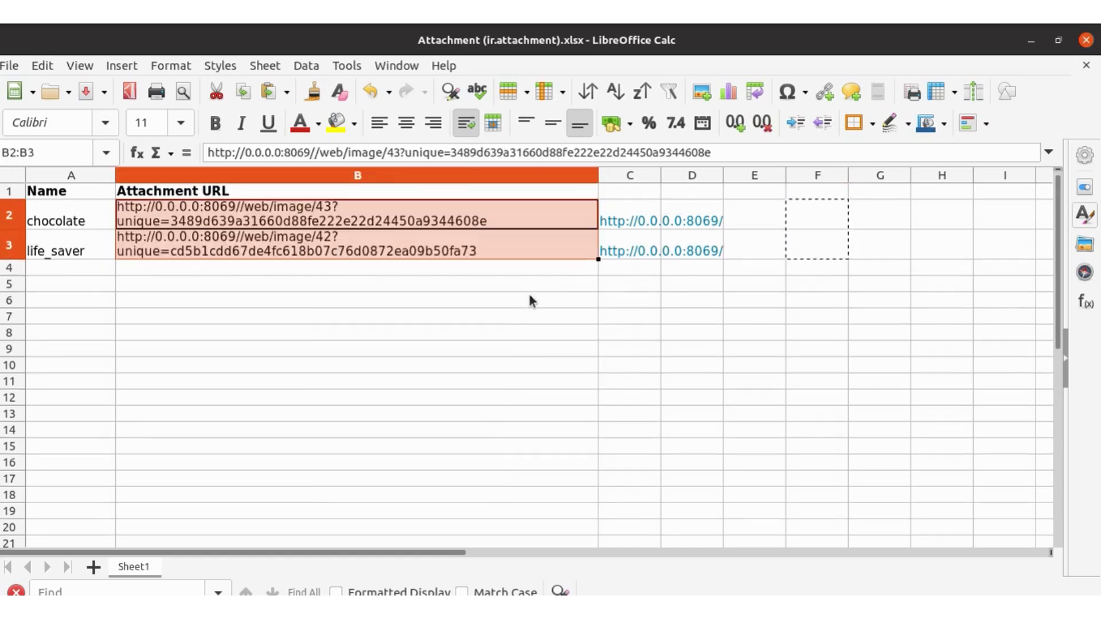
Clear the helper base addresses from cells C2:C3
left_click(655, 208)
key("shift+Down")
key("Delete")
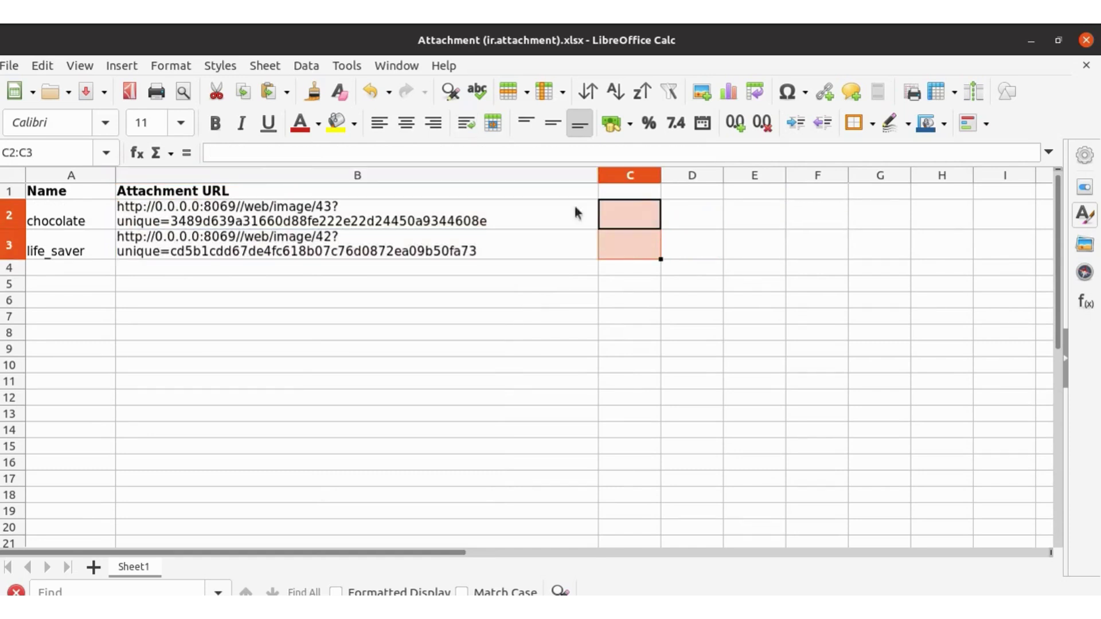
Review the image names in A2:A3 and their full attachment URLs in B2:B3
left_click(456, 225)
key("Left")
key("shift+Down")
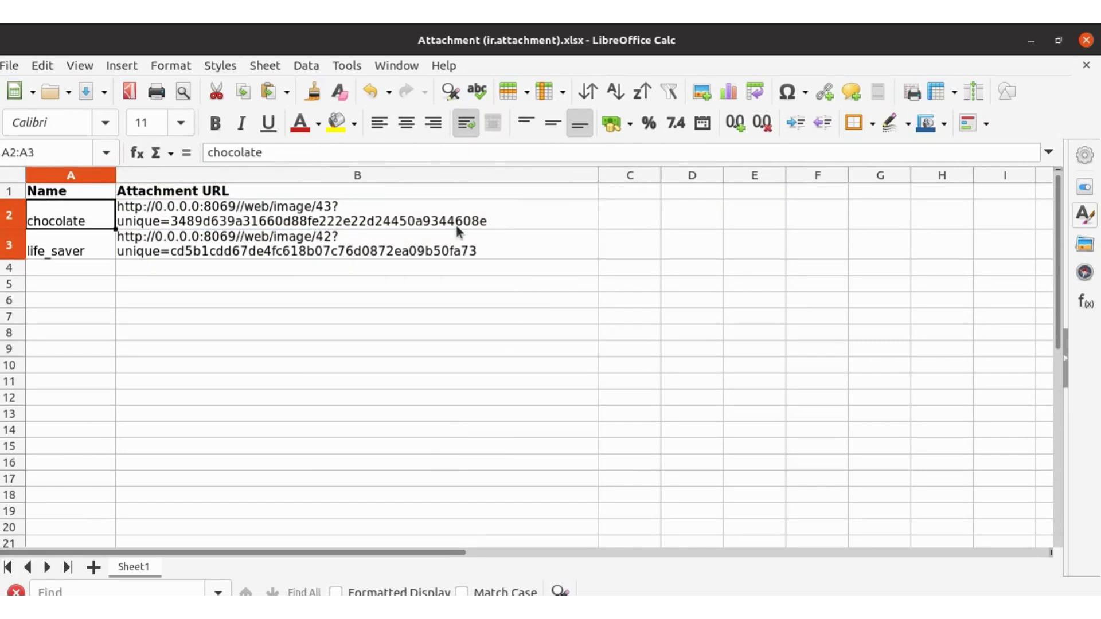
left_click(456, 225)
key("shift+Down")
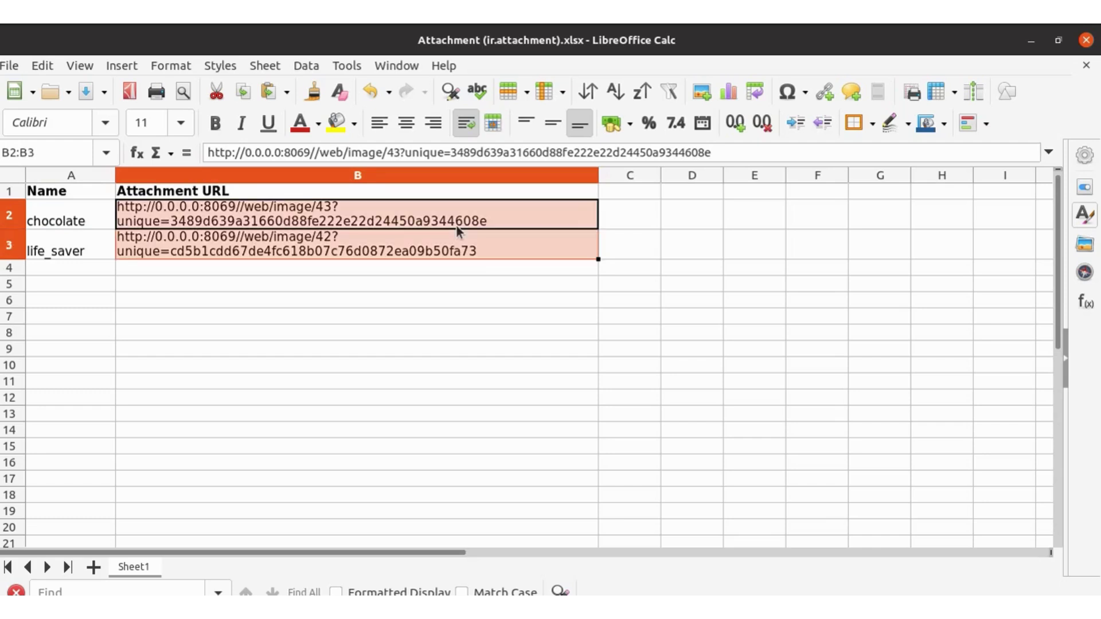
left_click(400, 303)
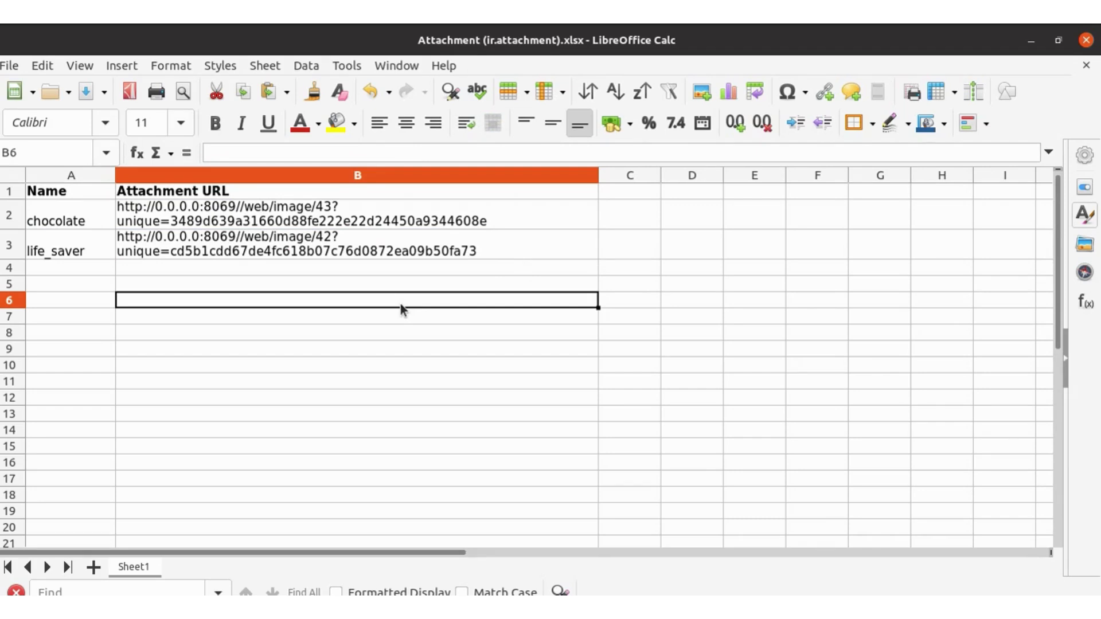
left_click(70, 218)
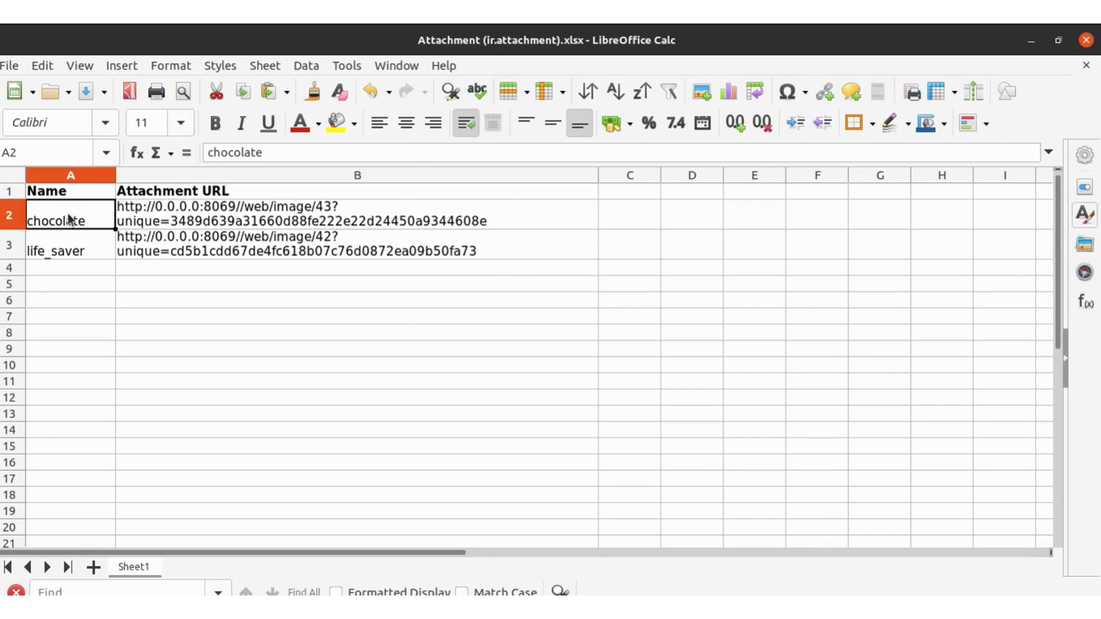
key("shift+Down")
key("shift+Up")
key("Down")
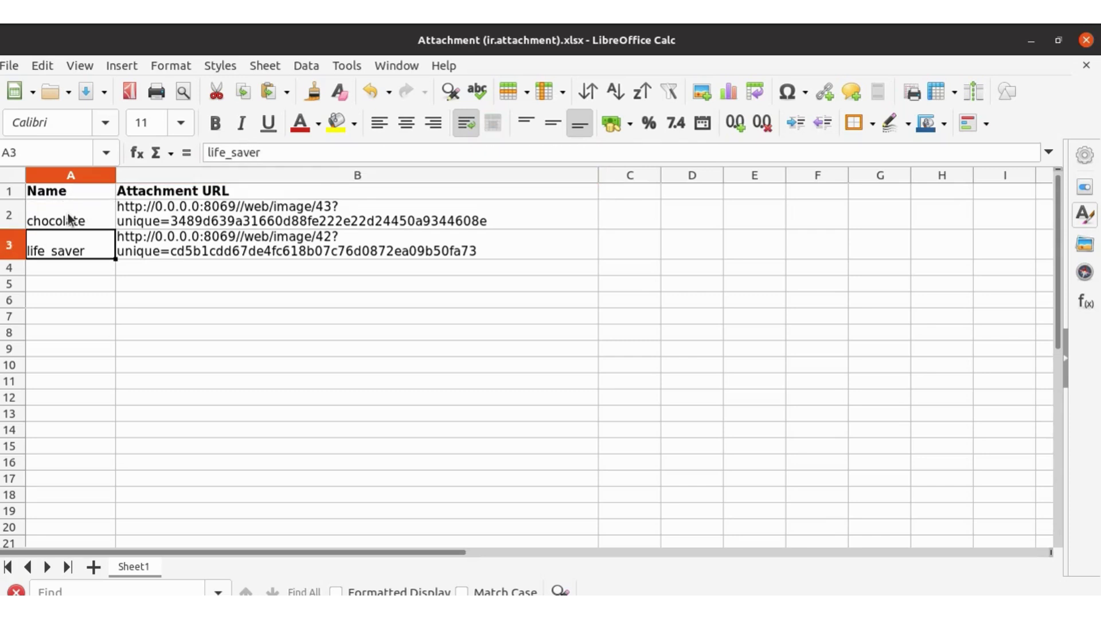
key("Down")
left_click(68, 220)
key("shift+Down")
key("Down")
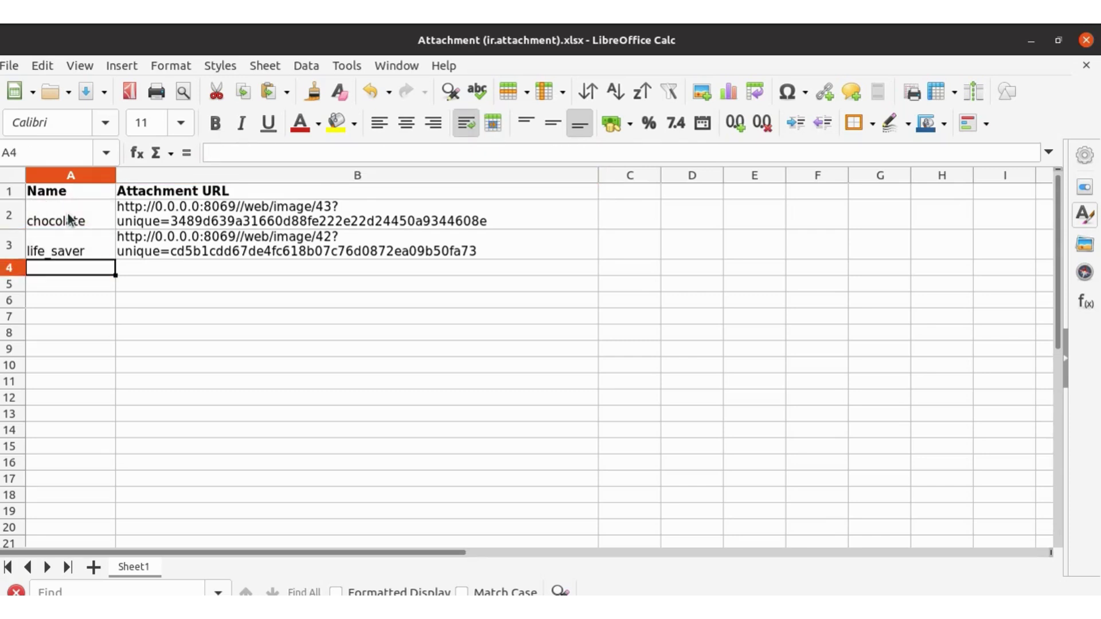
key("Down")
left_click(68, 219)
key("shift+Down")
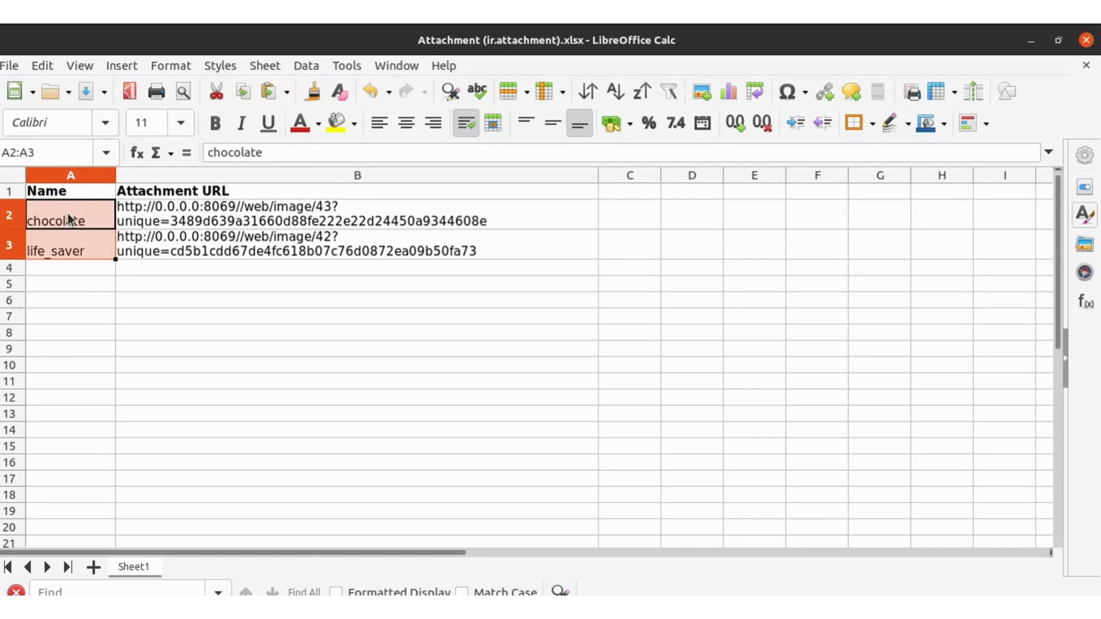
key("Right")
key("shift+Down")
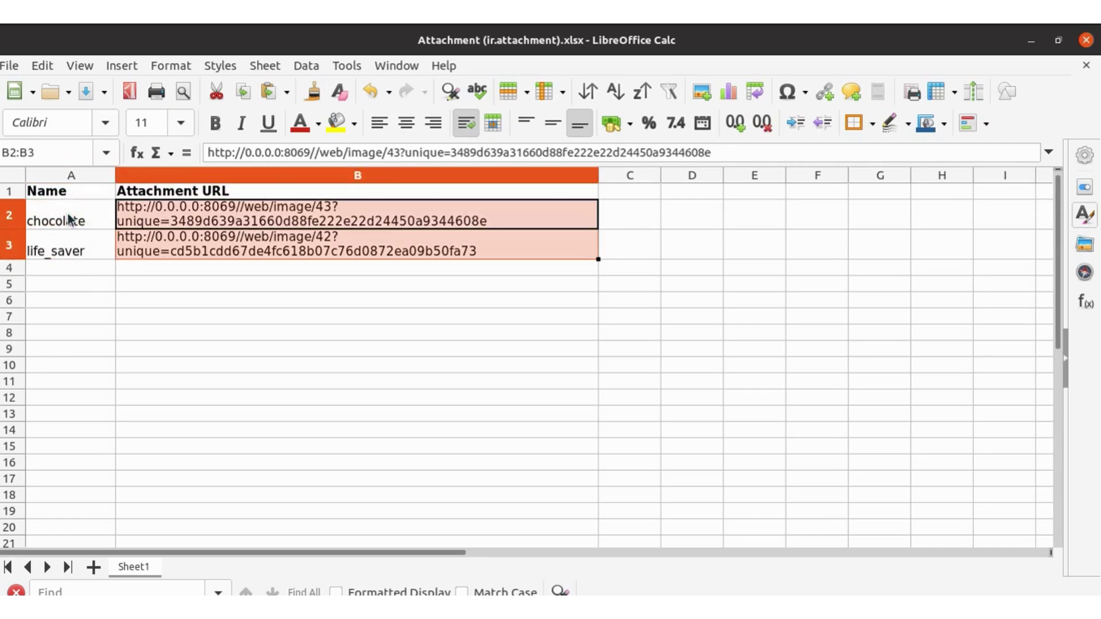
left_click(268, 334)
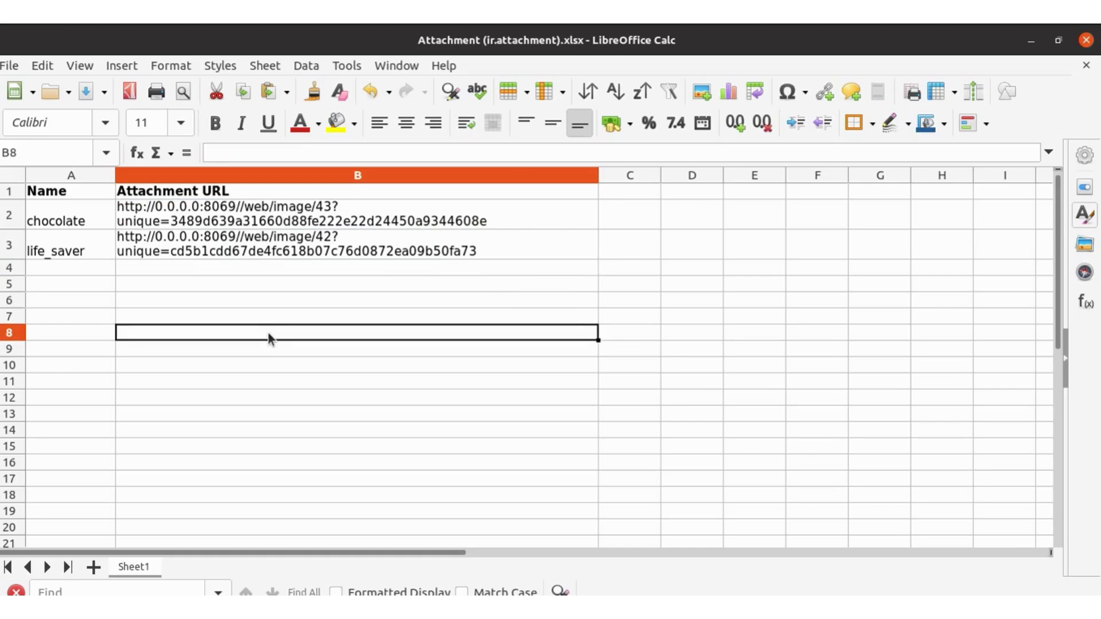
Switch to Odoo and show the Inventory app's products in list view
key("alt+Tab")
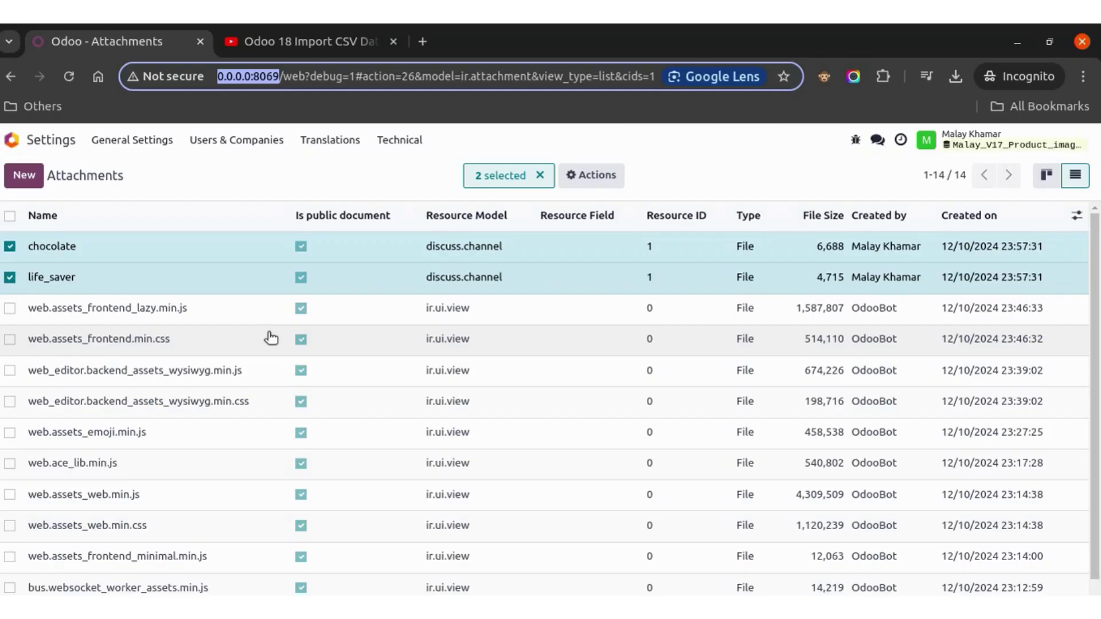
left_click(24, 145)
left_click(490, 240)
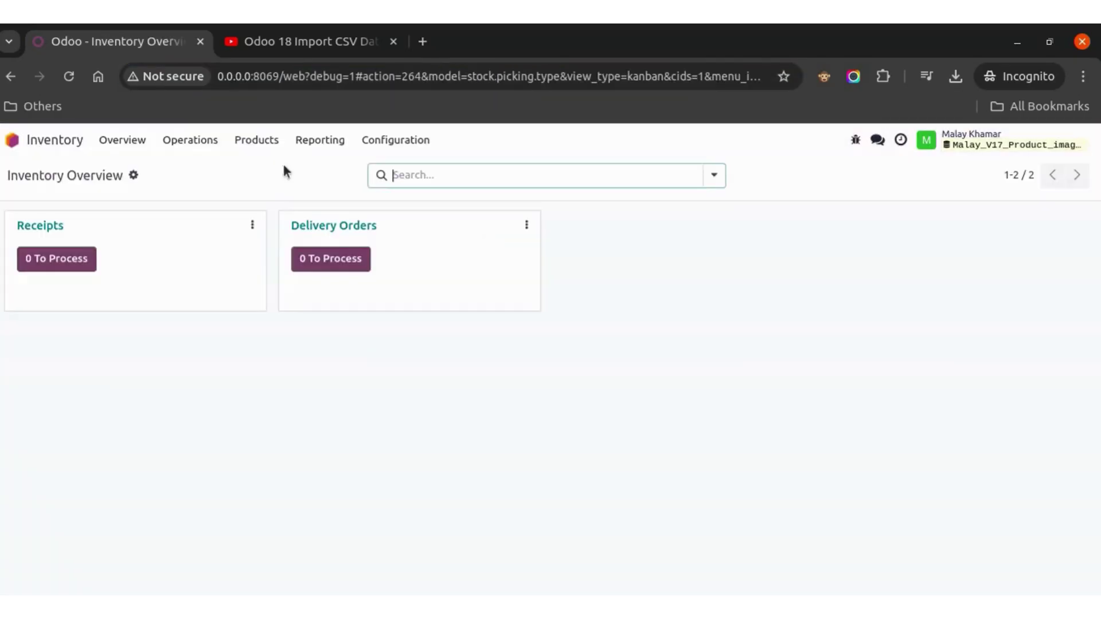
left_click(253, 146)
left_click(268, 168)
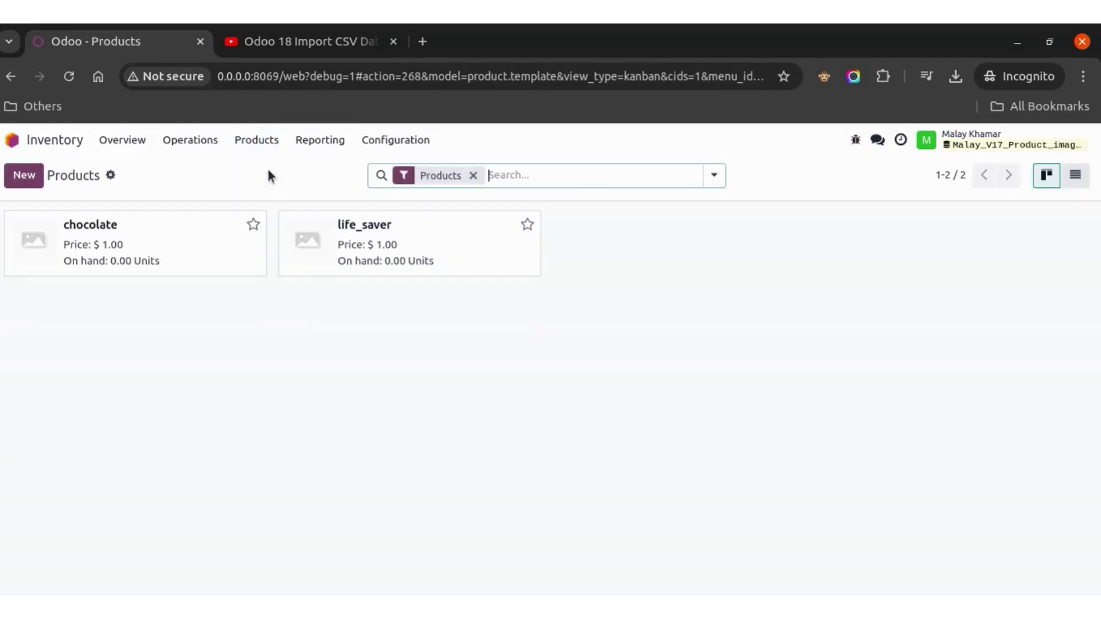
left_click(1077, 176)
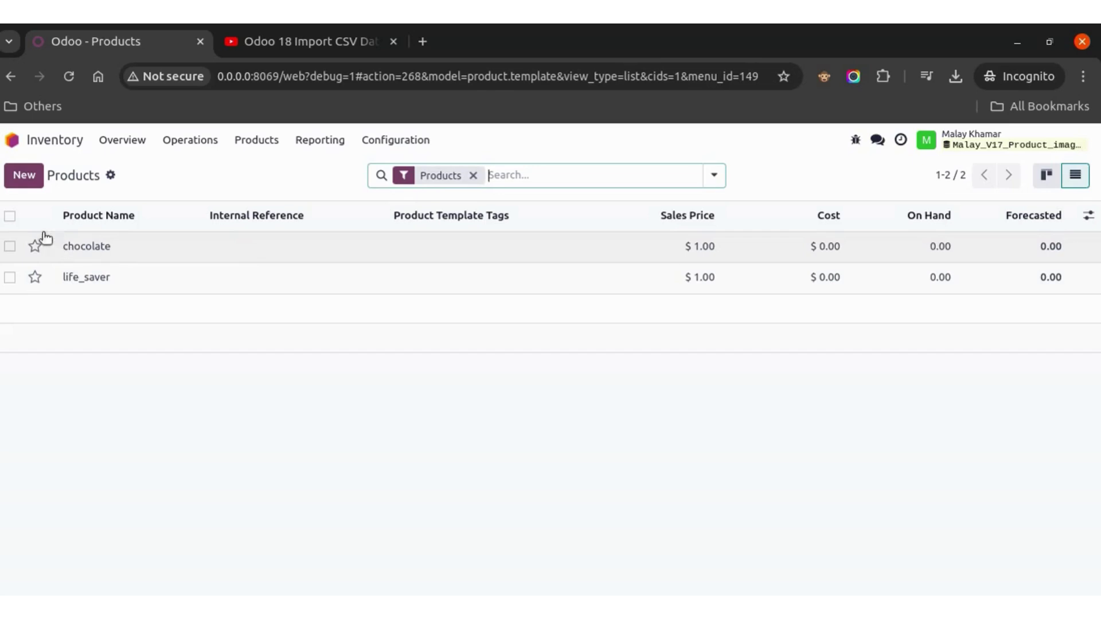
Start a data export of both products, chocolate and life_saver, with the import-compatible update option enabled
left_click(9, 216)
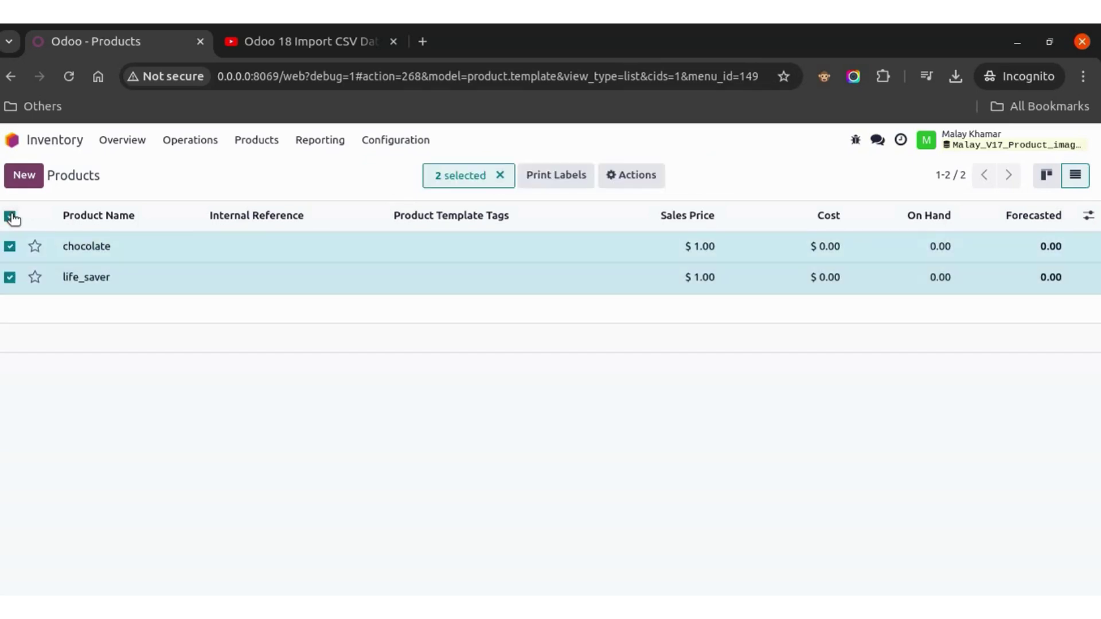
left_click(622, 175)
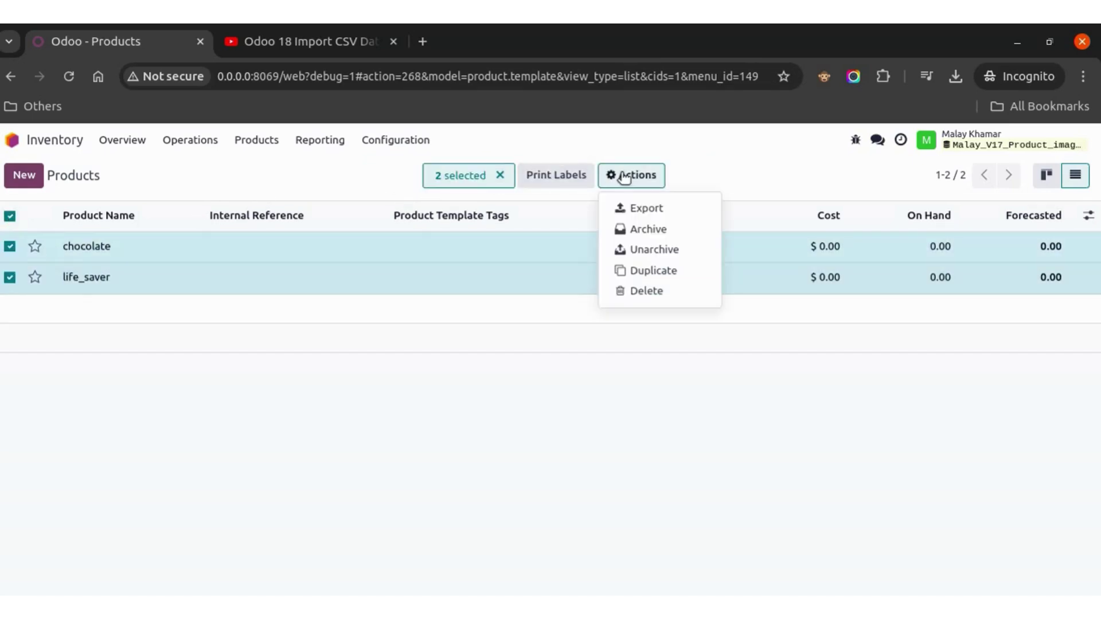
left_click(634, 208)
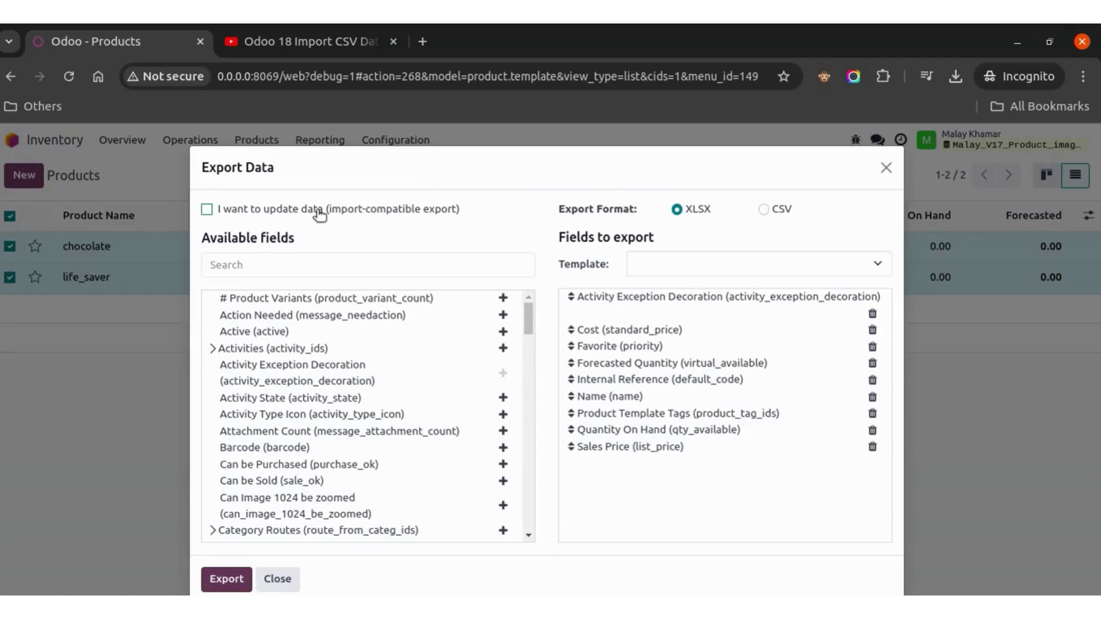
left_click(248, 212)
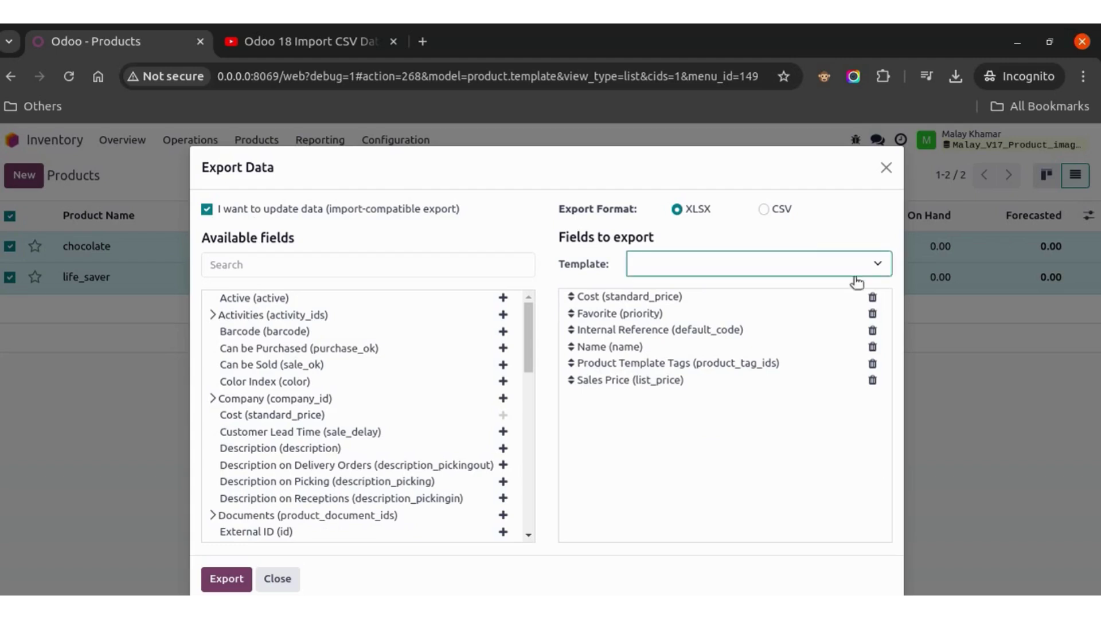
Remove all the default fields from the list of fields to export
left_click(873, 297)
left_click(873, 297)
left_click(873, 297)
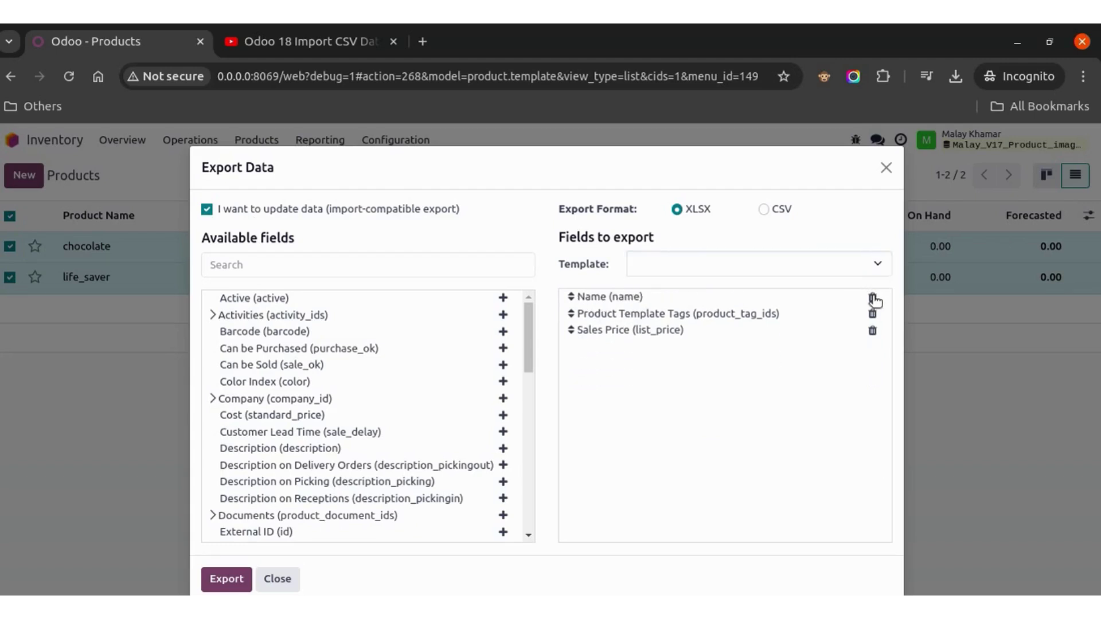
left_click(873, 297)
left_click(873, 298)
left_click(873, 298)
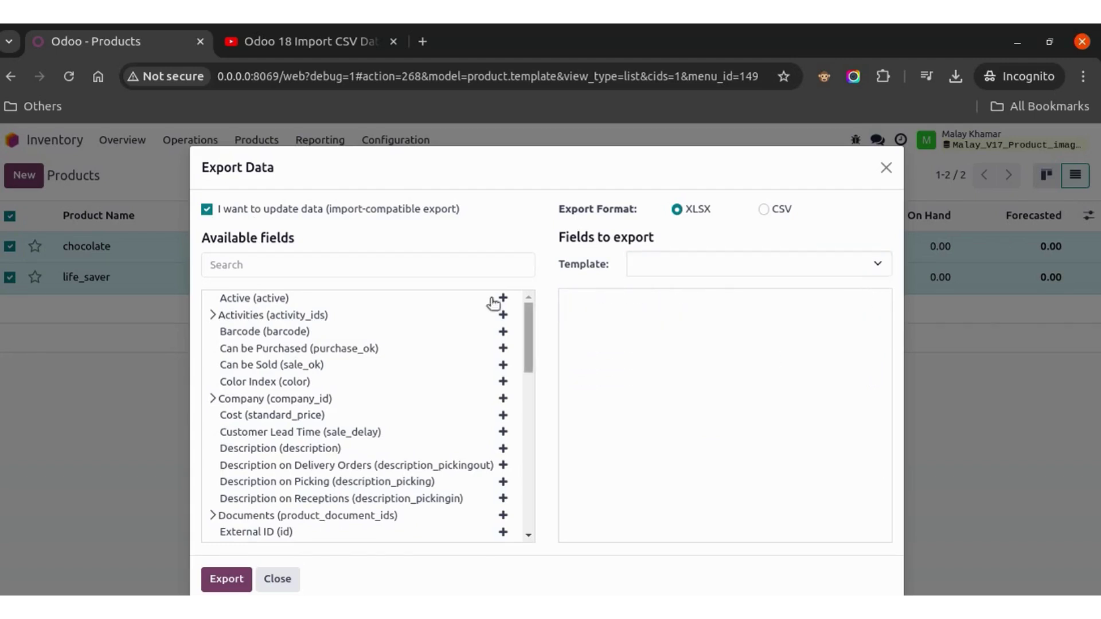
Add Name (name) and Image (image_1920) as the export fields and export the products as XLSX
left_click(437, 265)
type("name")
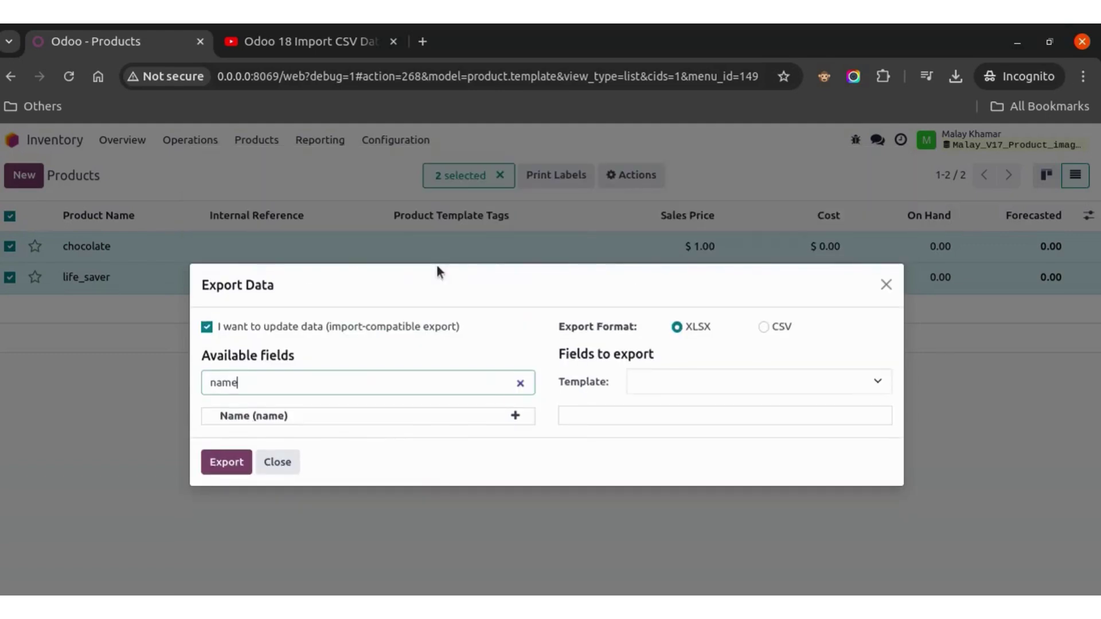
double_click(364, 418)
left_click(394, 386)
key("ctrl+a")
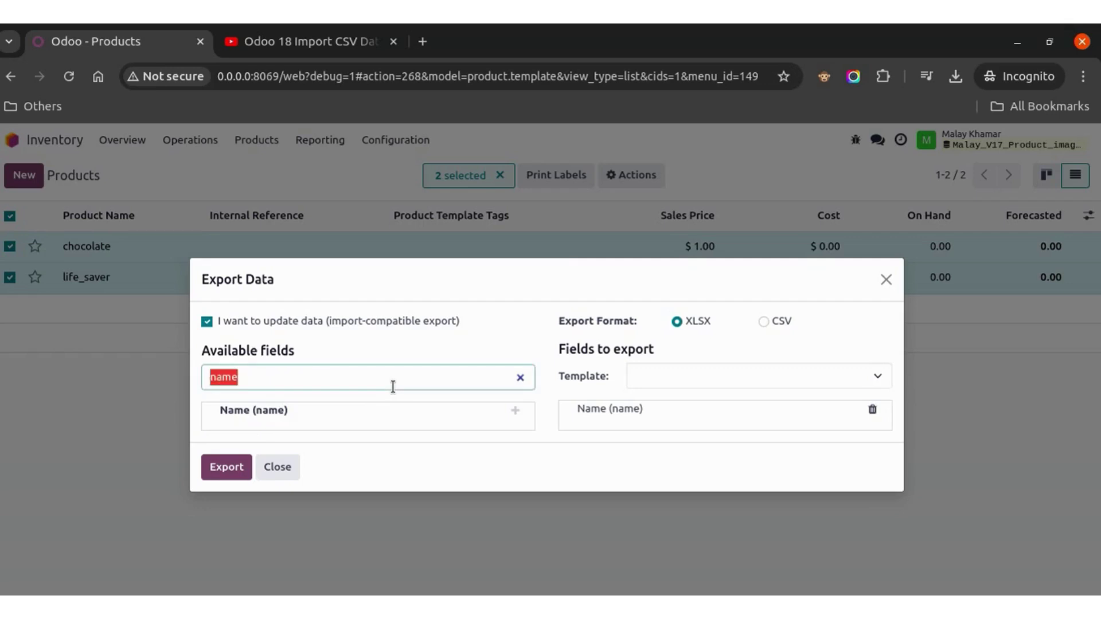
type("imag")
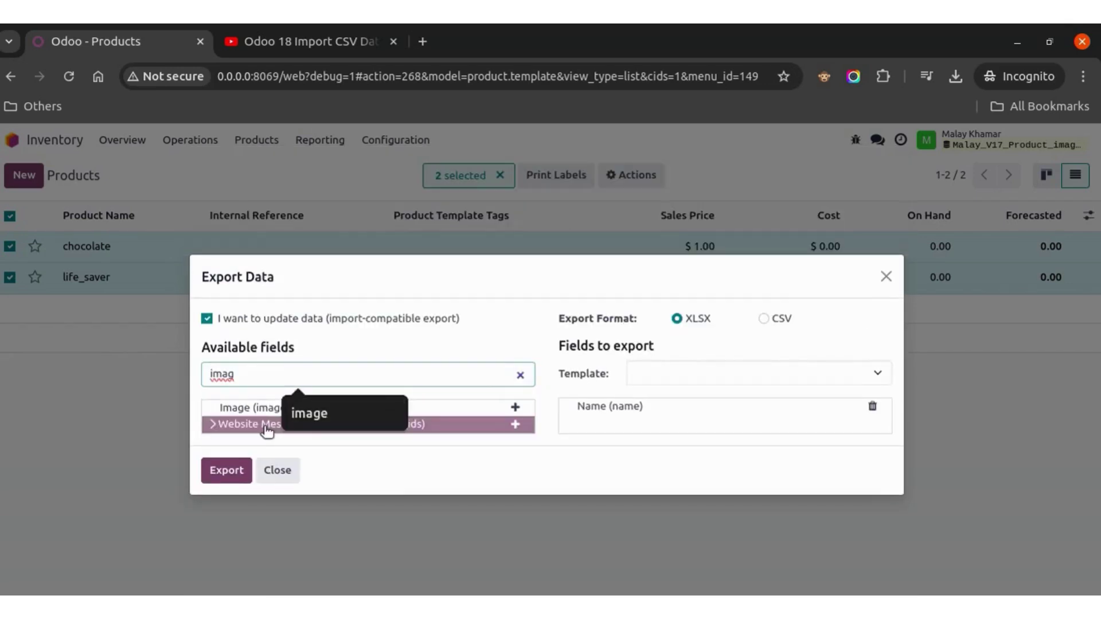
double_click(267, 411)
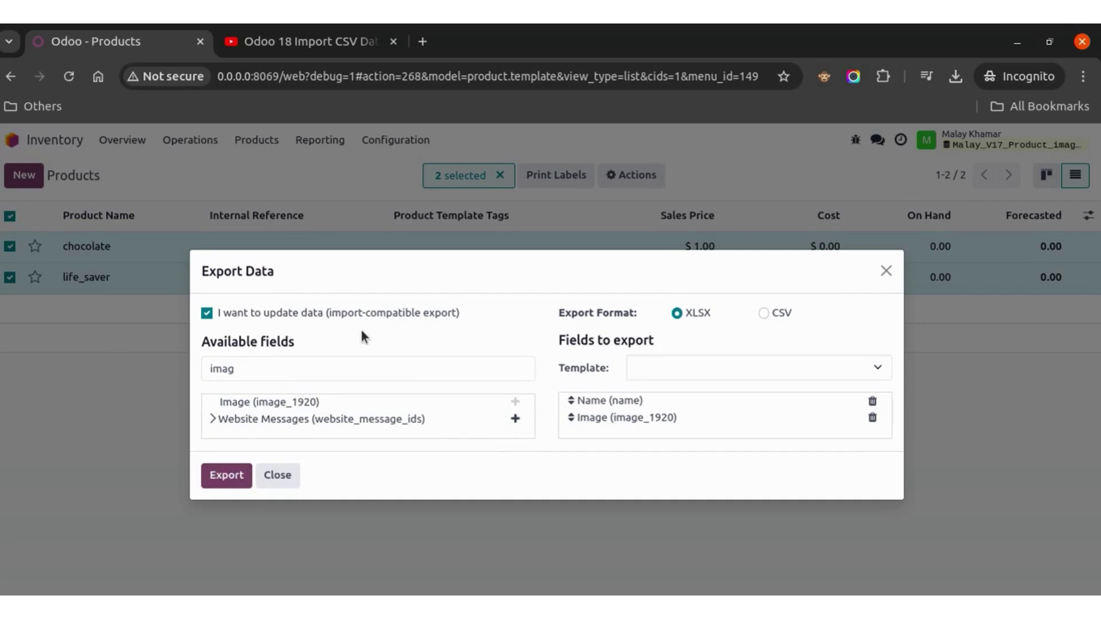
left_click(226, 476)
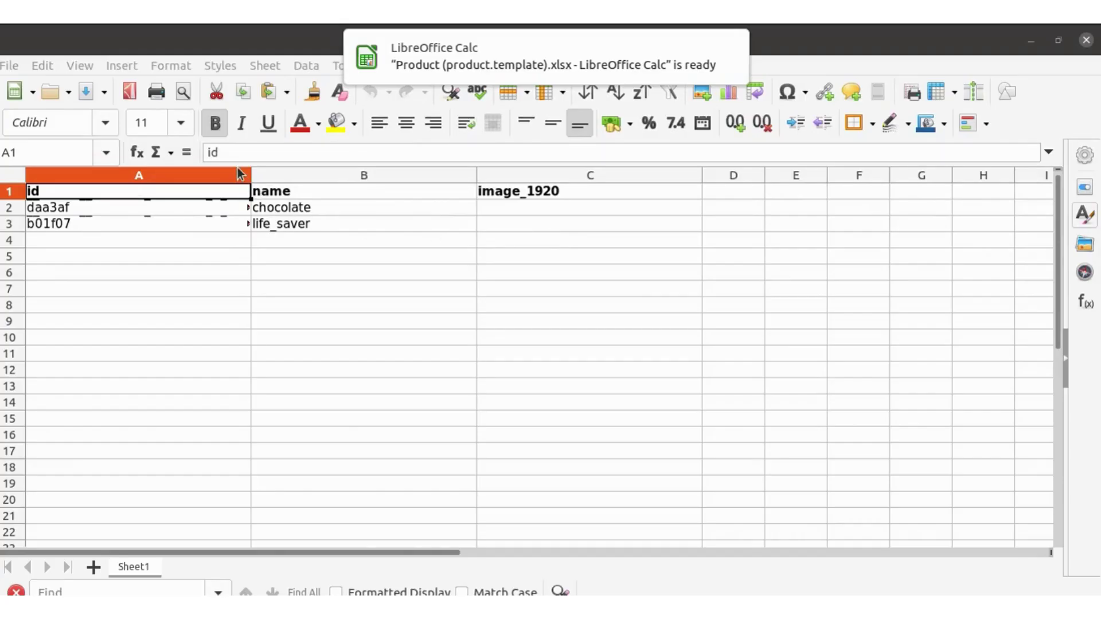
Fit the width of column A to the full product ids in the exported product spreadsheet
left_click(252, 174)
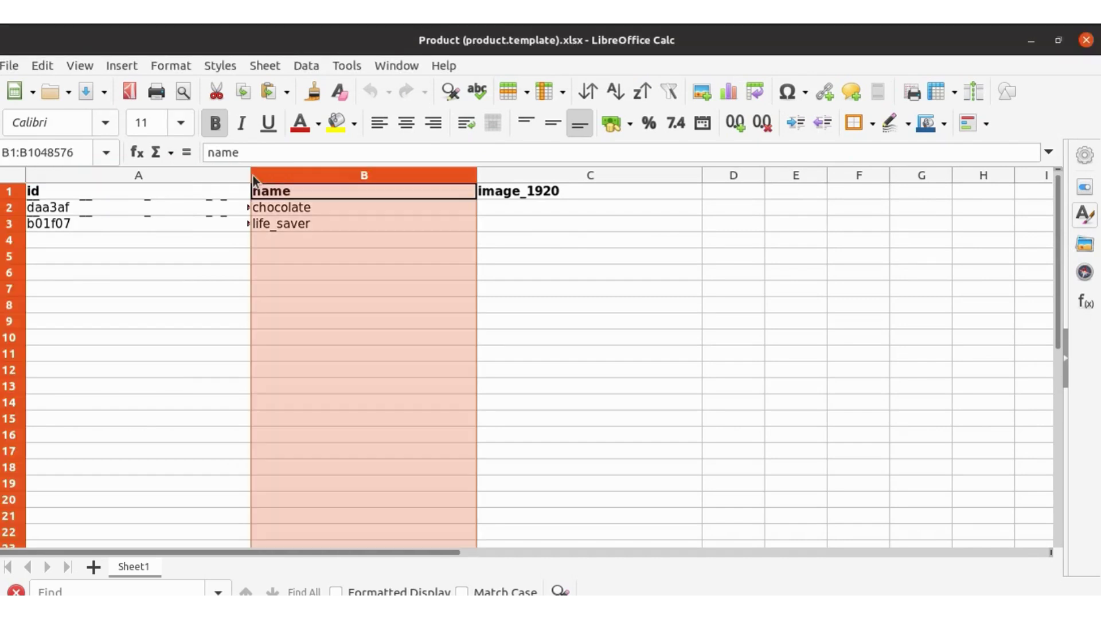
left_click(188, 213)
double_click(251, 176)
left_click(456, 266)
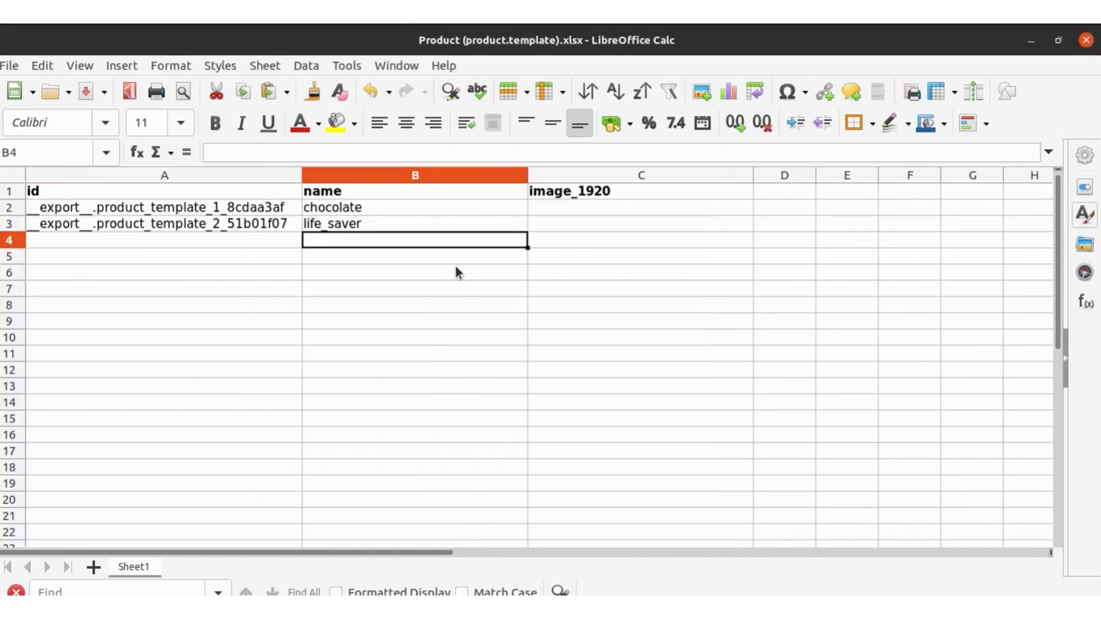
key("Up")
key("Up")
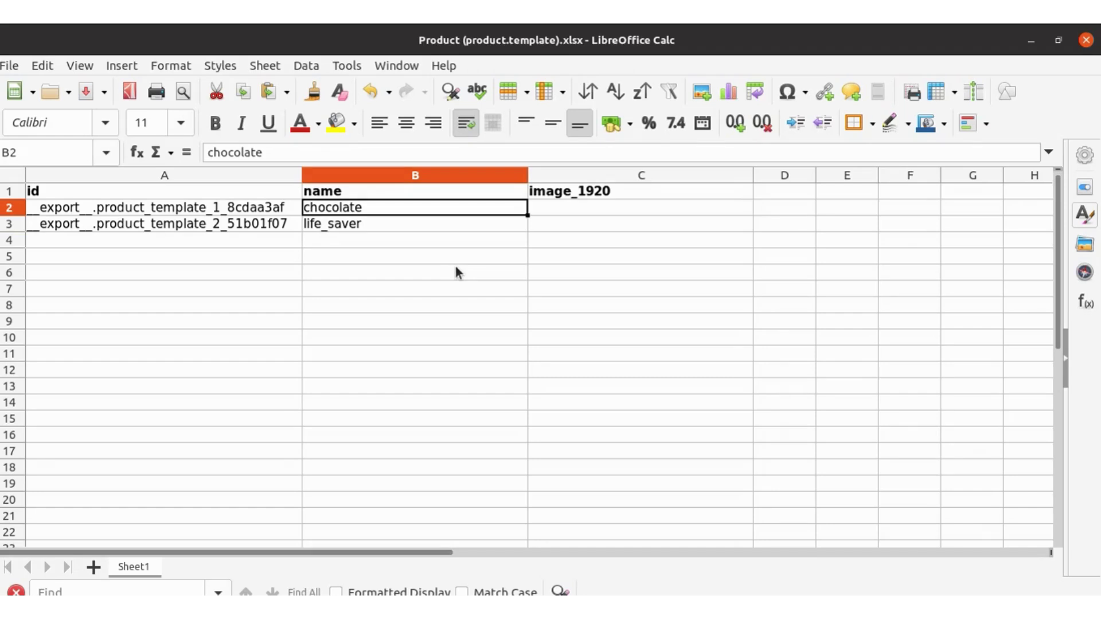
Paste the two full attachment URLs into the image_1920 cells C2:C3 of the product spreadsheet
left_click(634, 238)
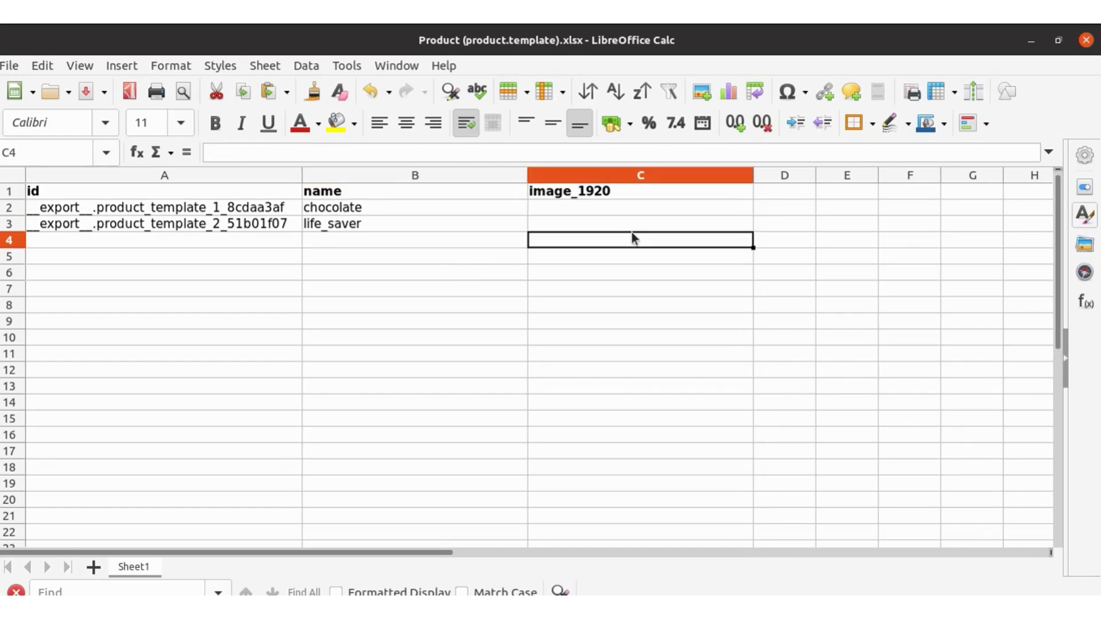
key("Up")
key("Up")
key("shift+Down")
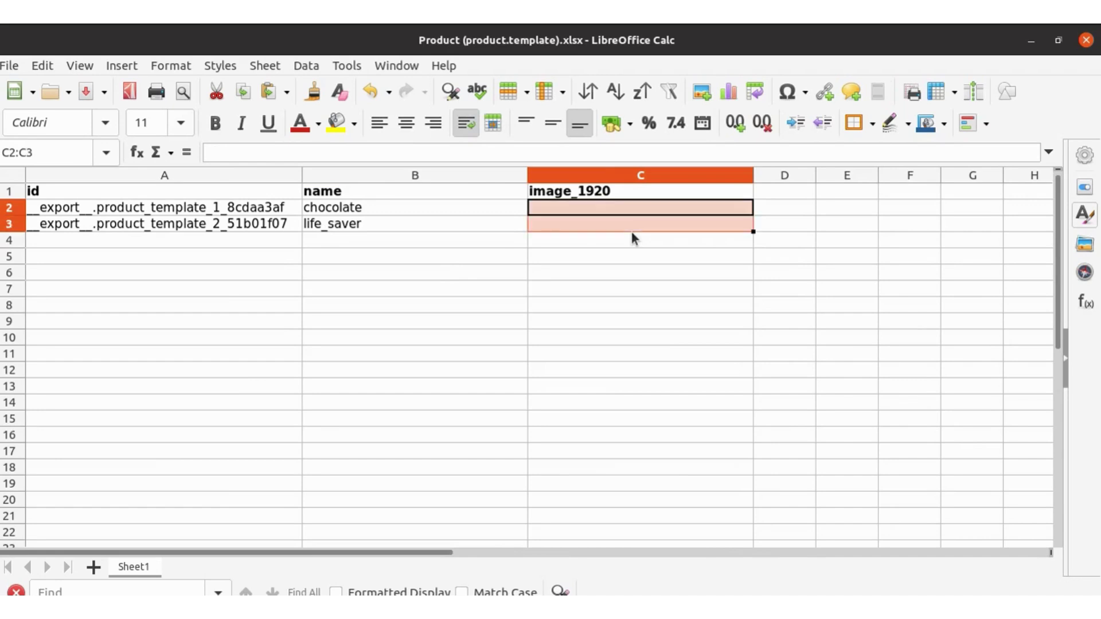
key("shift+Up")
key("shift+Down")
key("Left")
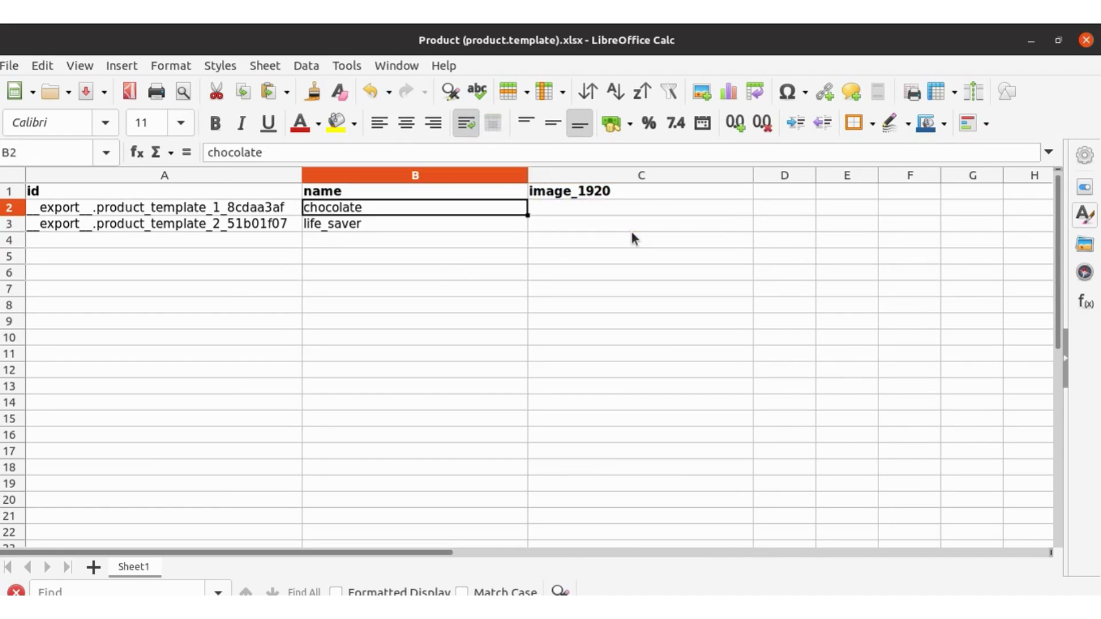
key("shift+Down")
key("Right")
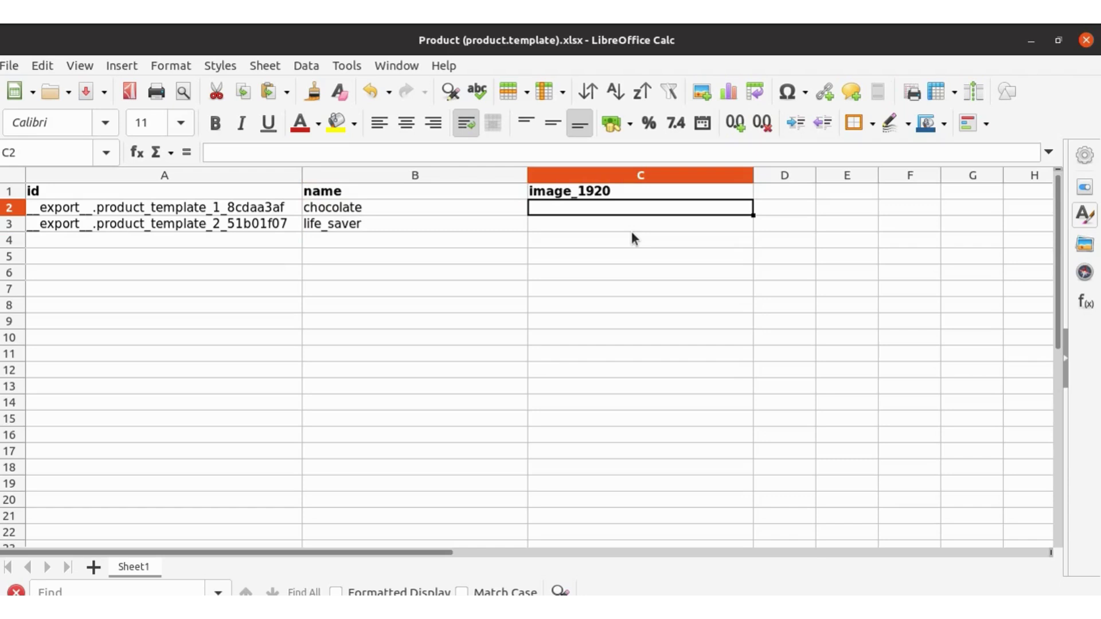
type("http://0.0.0.0:8069//web/image/43?unique=3489d639a31660d88fe222e22d24450a9344608e http://0.0.0.0:8069//web/image/42?unique=cd5b1cdd67de4fc618b07c76d0872ea09b50fa73")
left_click(513, 224)
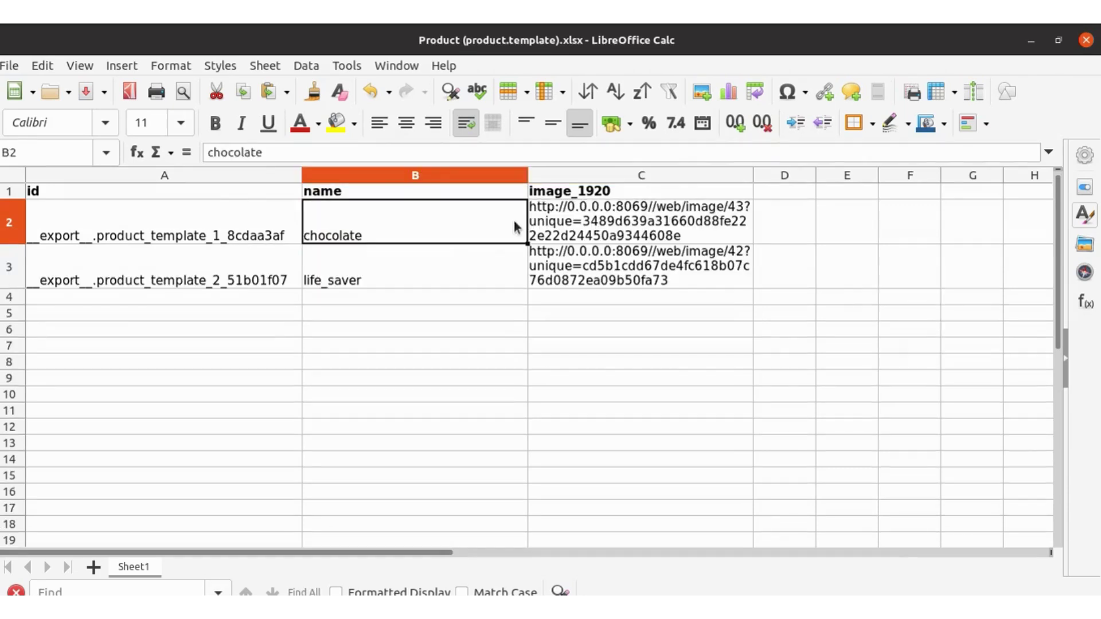
Check the product names in B2:B3 against their image URLs in C2:C3
key("Right")
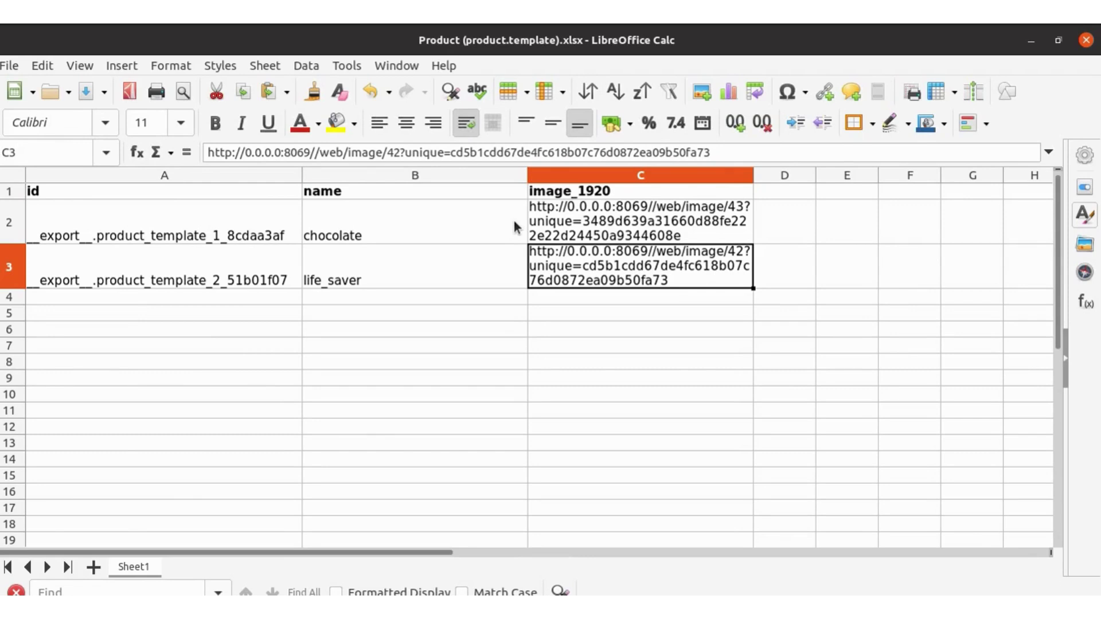
key("Left")
key("Left")
left_click(514, 223)
key("Right")
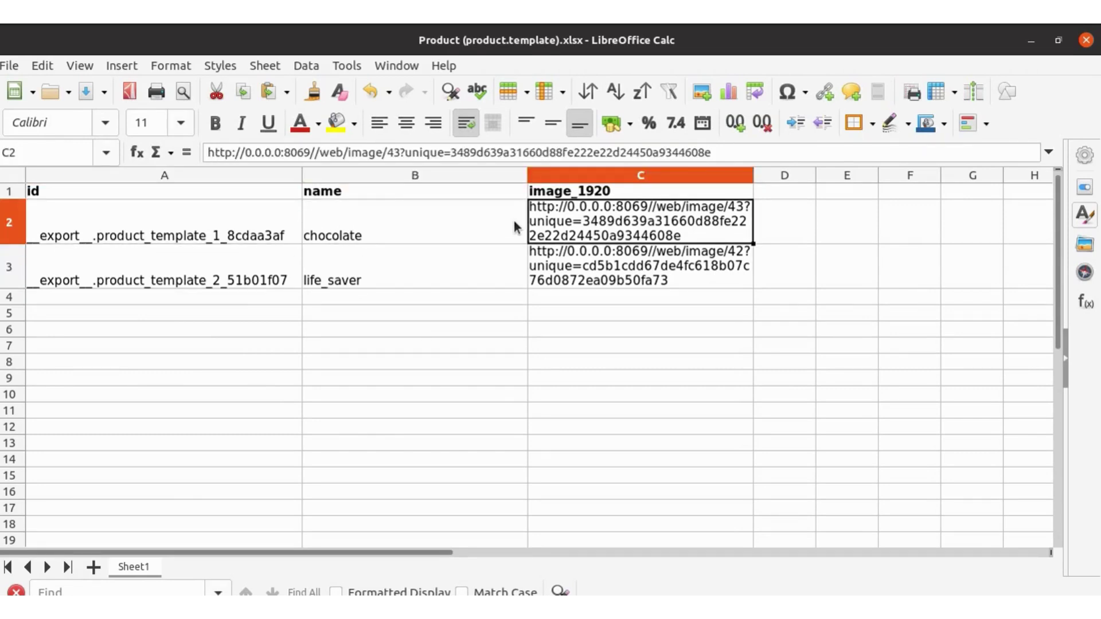
key("shift+Down")
key("shift+Up")
key("Up")
key("Left")
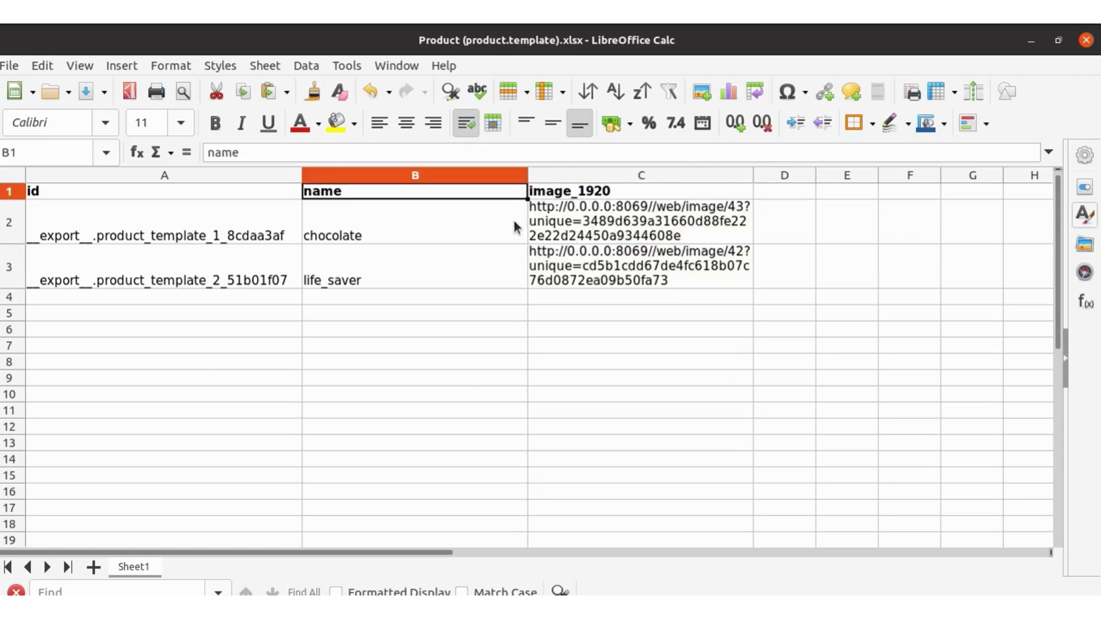
key("Down")
key("Right")
key("shift+Down")
left_click(514, 226)
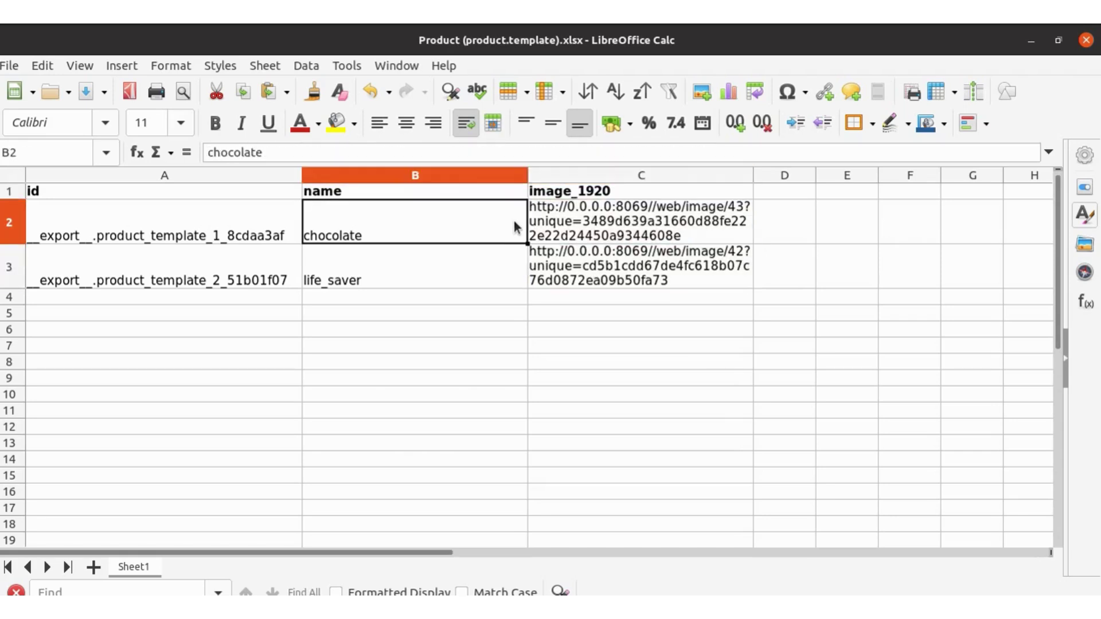
key("shift+Down")
key("Down")
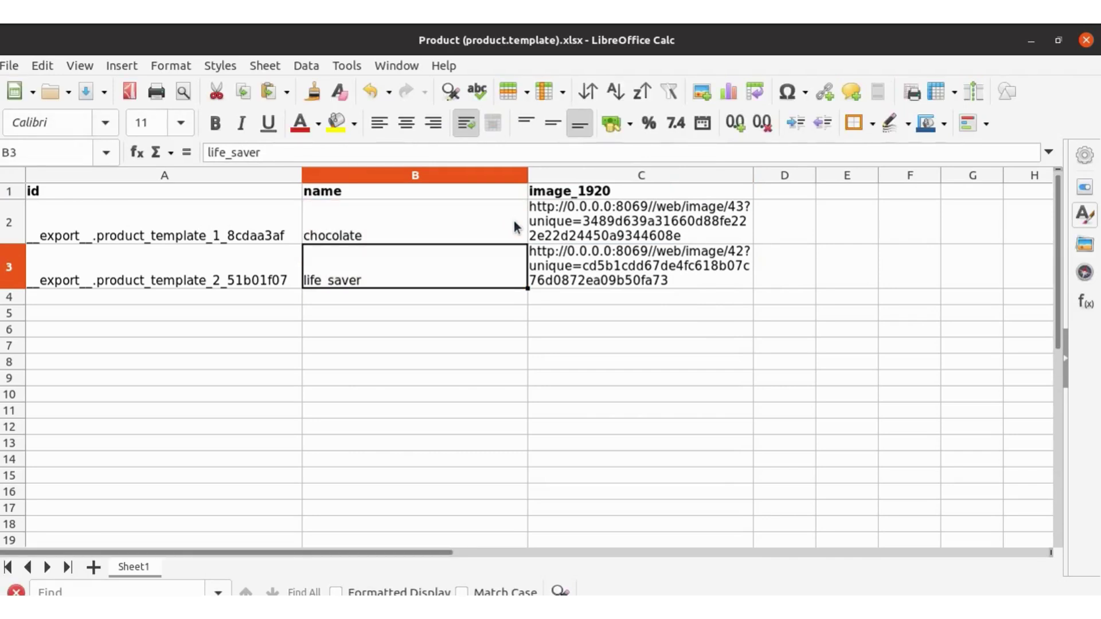
Switch to Odoo and open the product records in the Inventory app
key("alt+Tab")
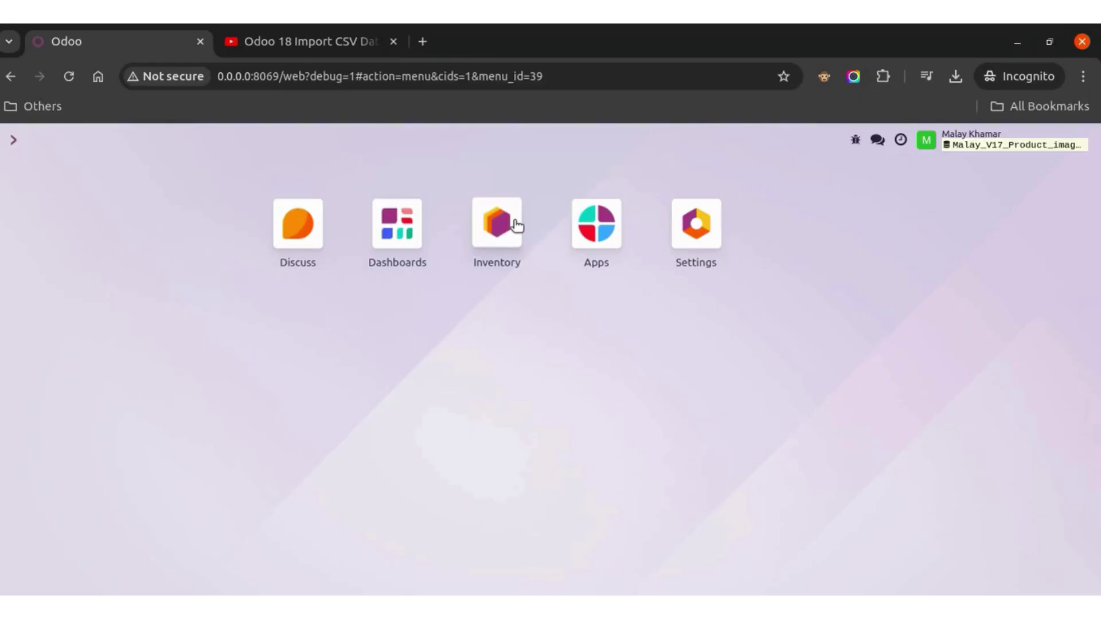
left_click(499, 226)
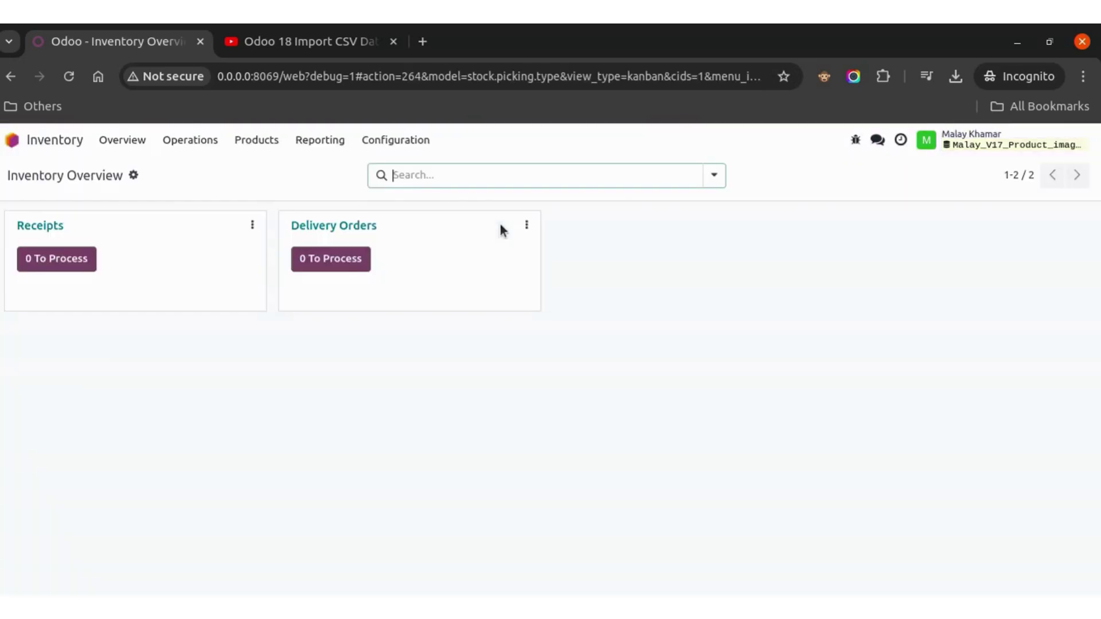
left_click(254, 141)
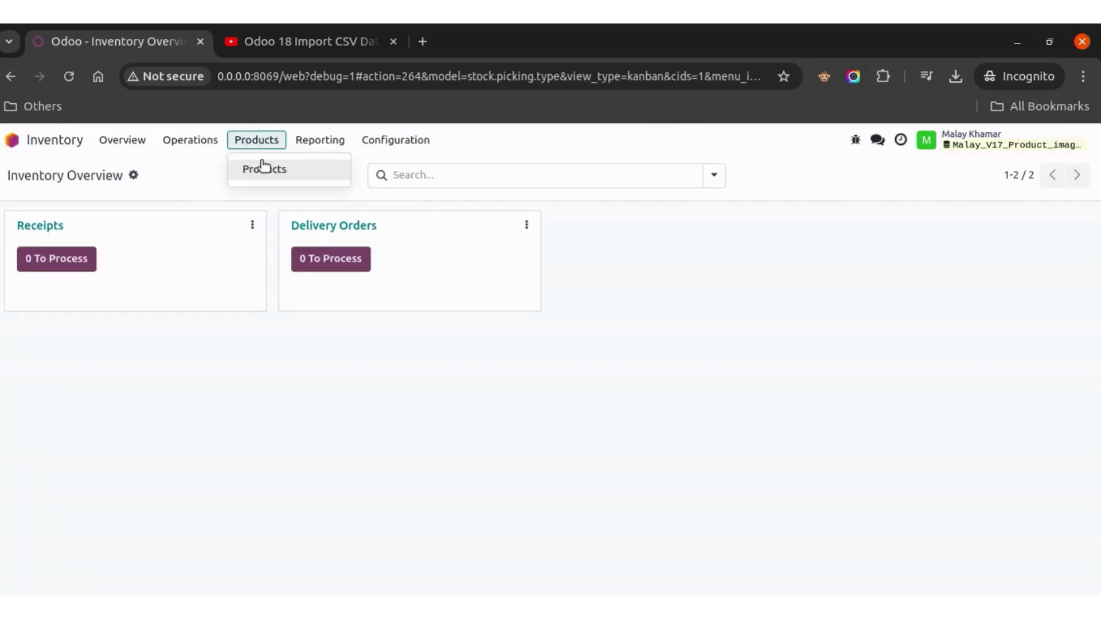
left_click(263, 168)
Start a product record import and upload the file Product (product.template).xlsx
left_click(111, 176)
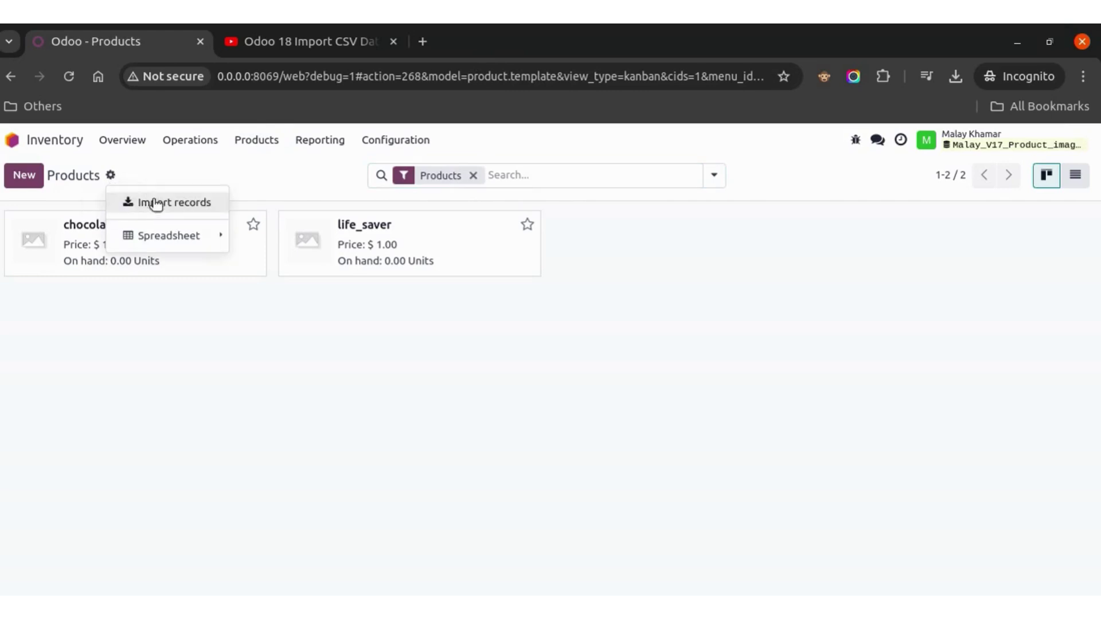
left_click(158, 203)
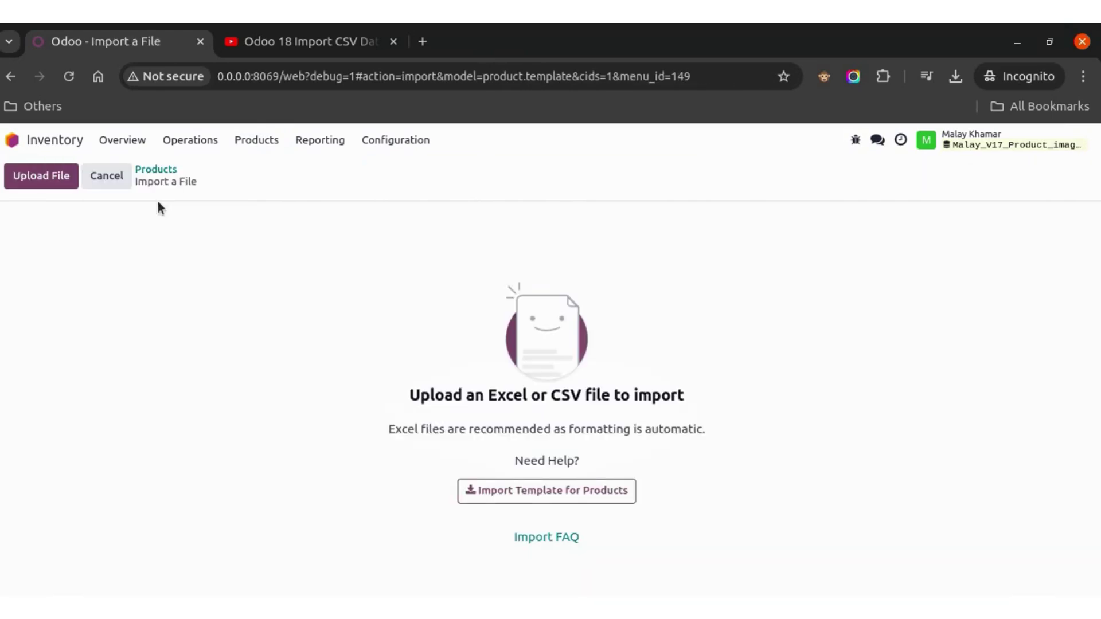
left_click(42, 183)
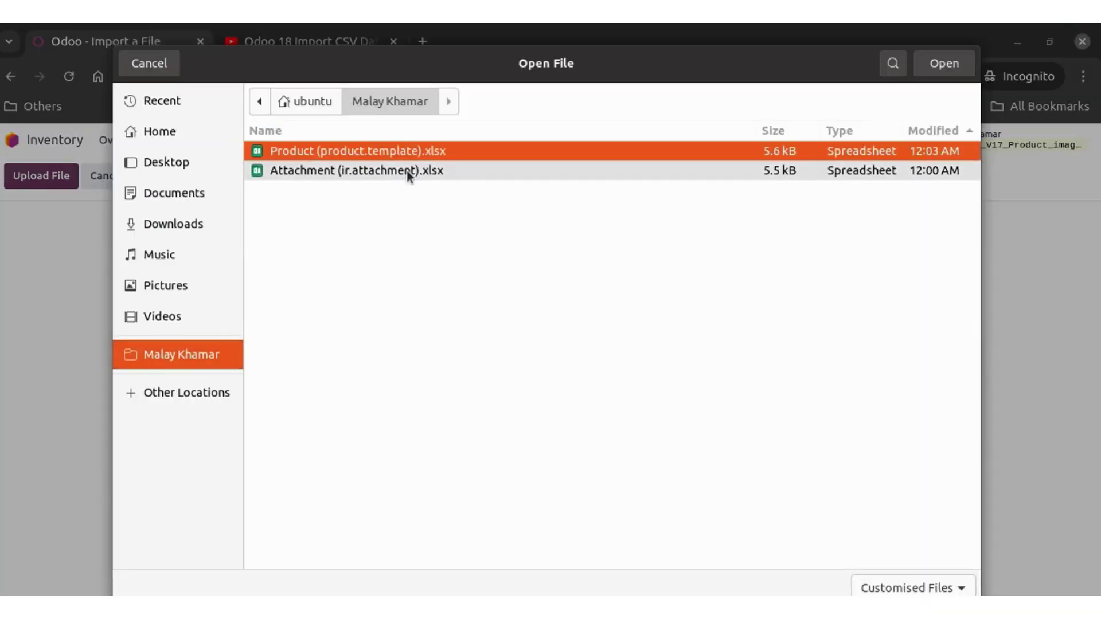
left_click(360, 146)
double_click(360, 148)
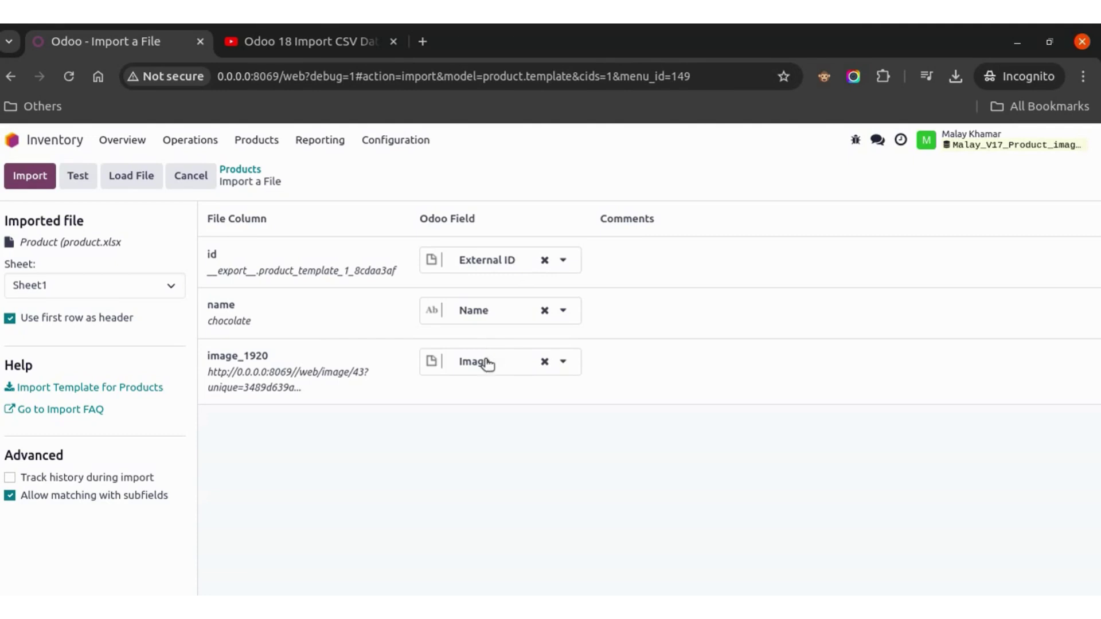
Test the uploaded product file with its id, name and image_1920 columns, and import its records
left_click(78, 175)
left_click(33, 177)
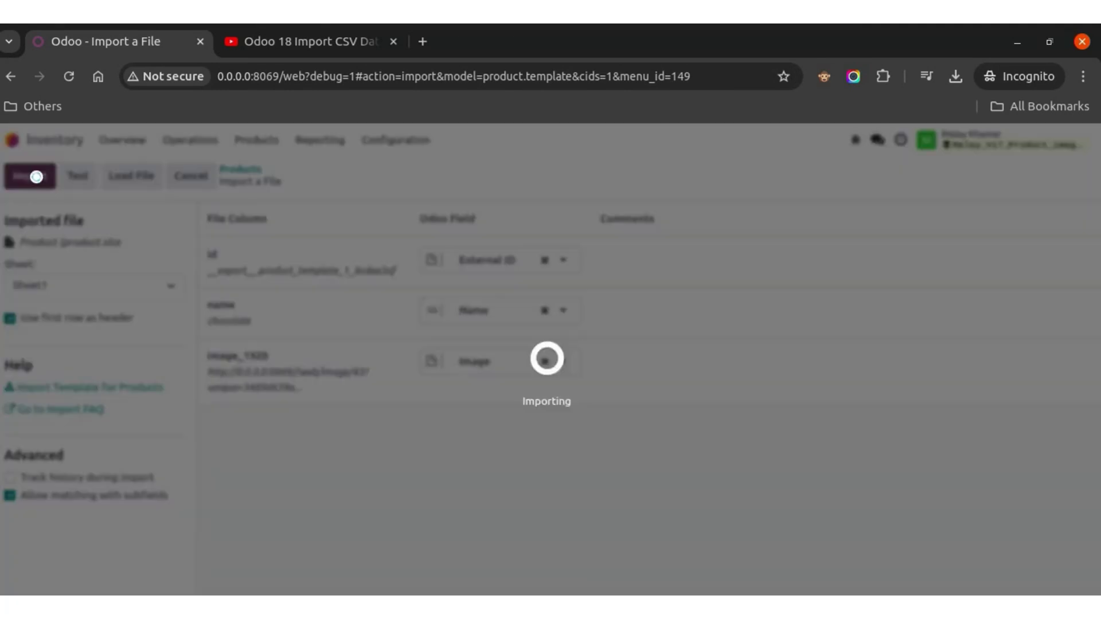
key("F5")
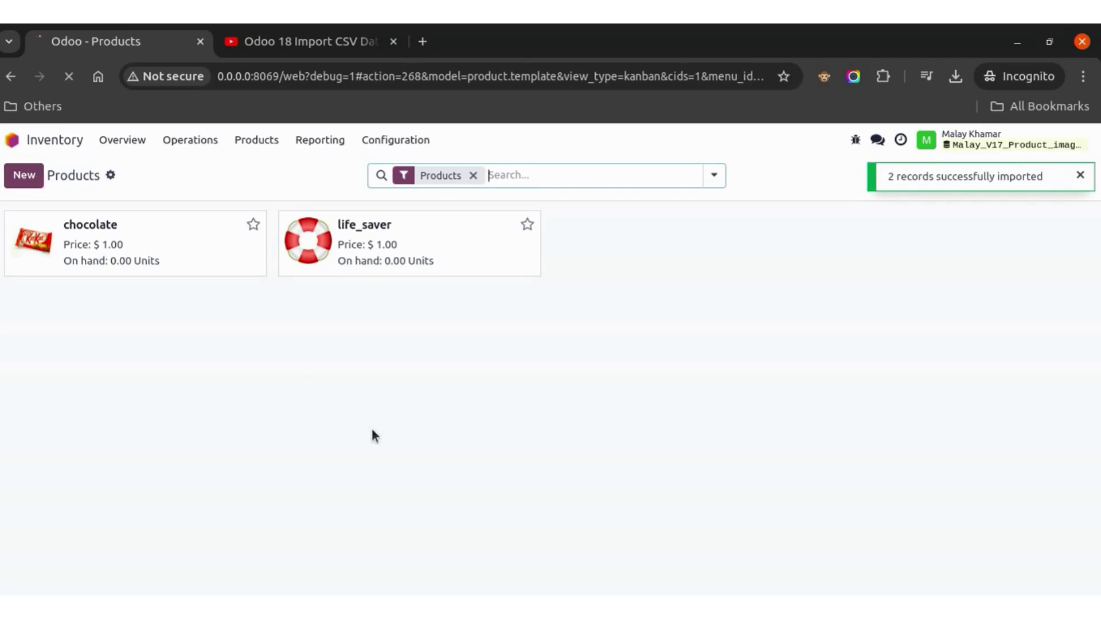
Check the product images on the chocolate and life_saver product forms, and return to the product list
left_click(205, 269)
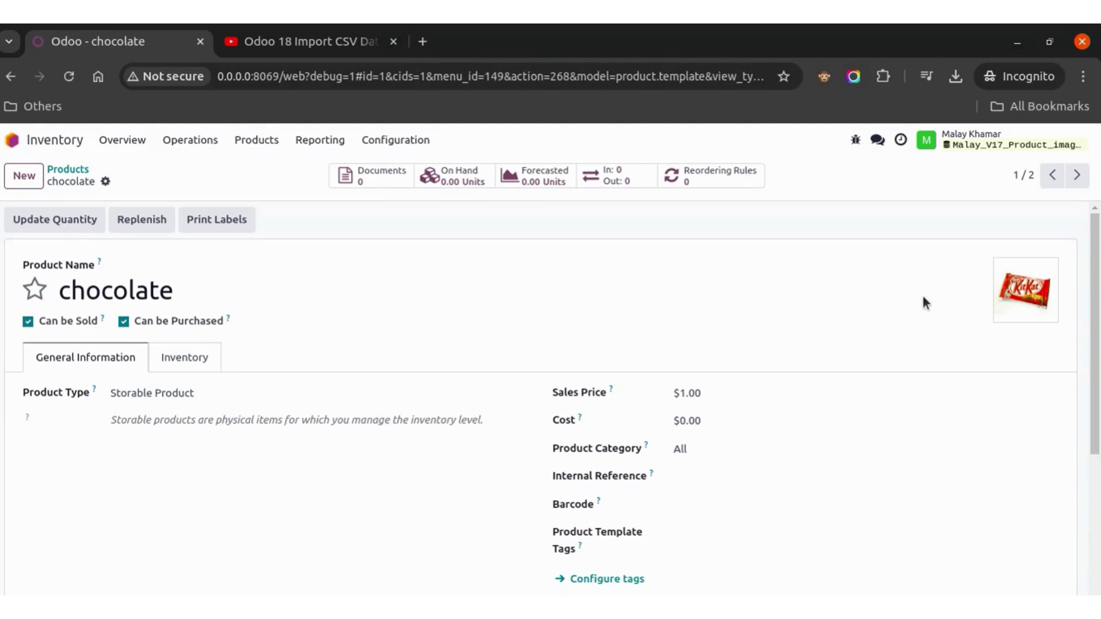
left_click(1076, 175)
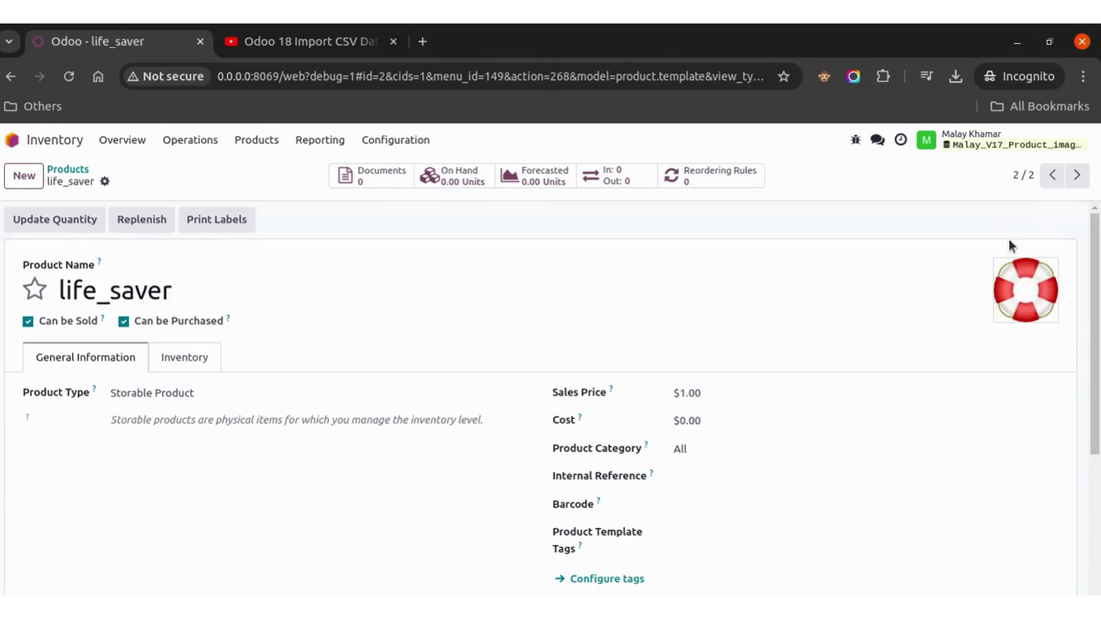
left_click(63, 169)
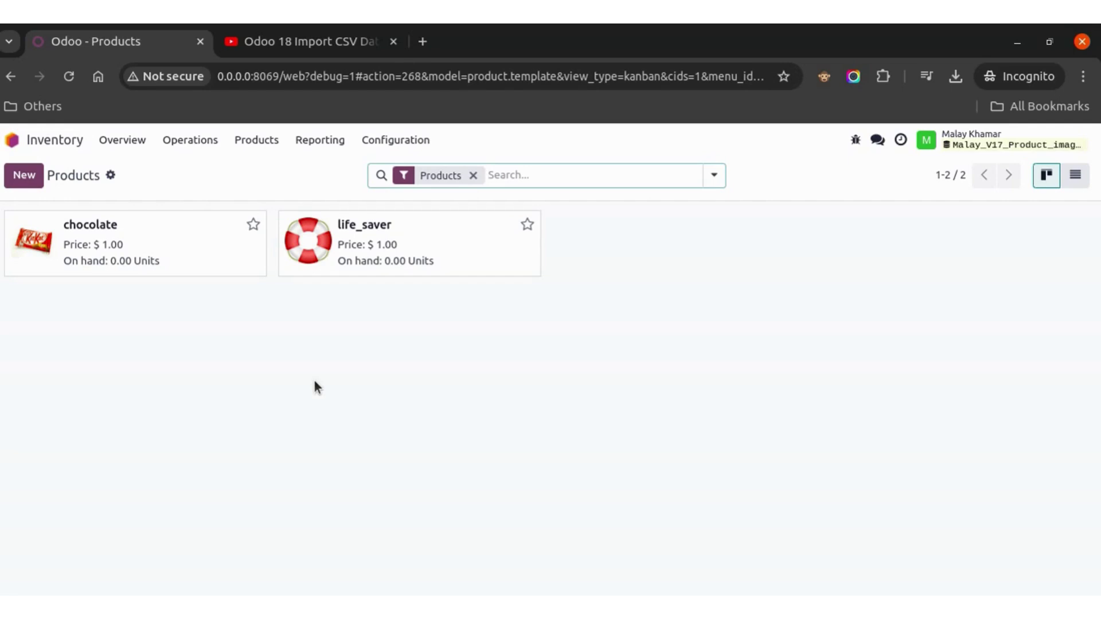
Find the Attachments records in list form and delete the chocolate and life_saver attachments
left_click(13, 140)
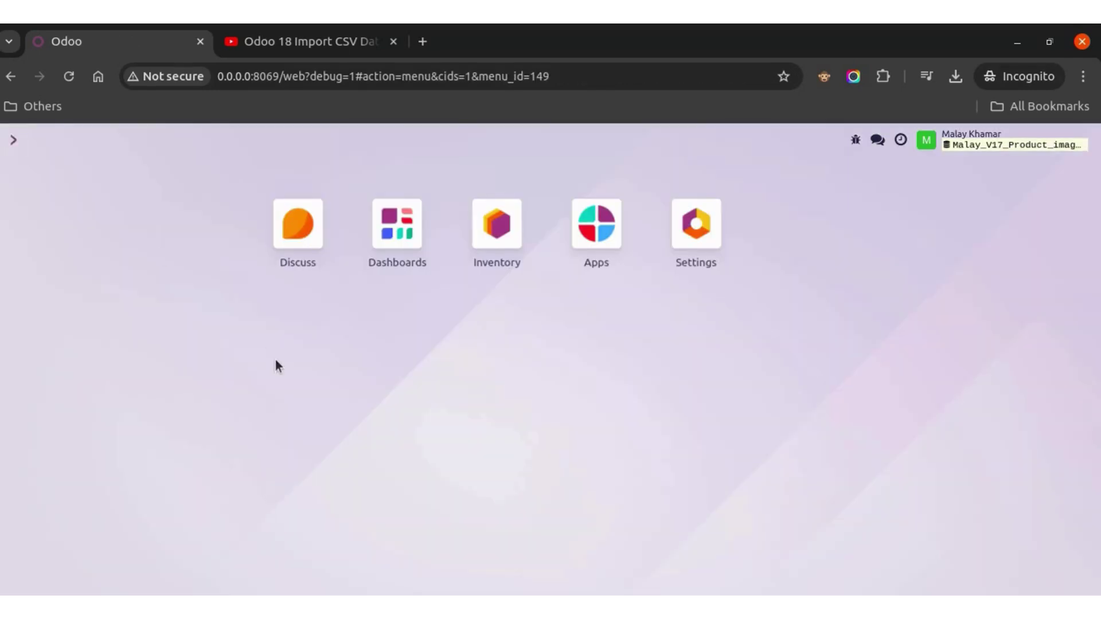
type("att")
key("Return")
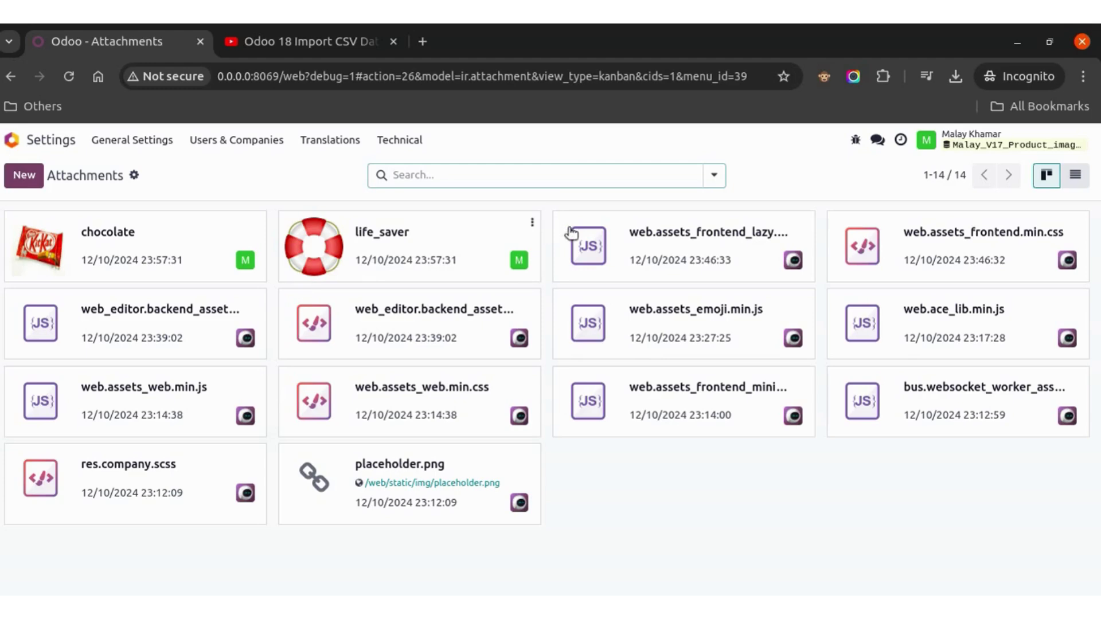
left_click(1076, 175)
left_click(10, 247)
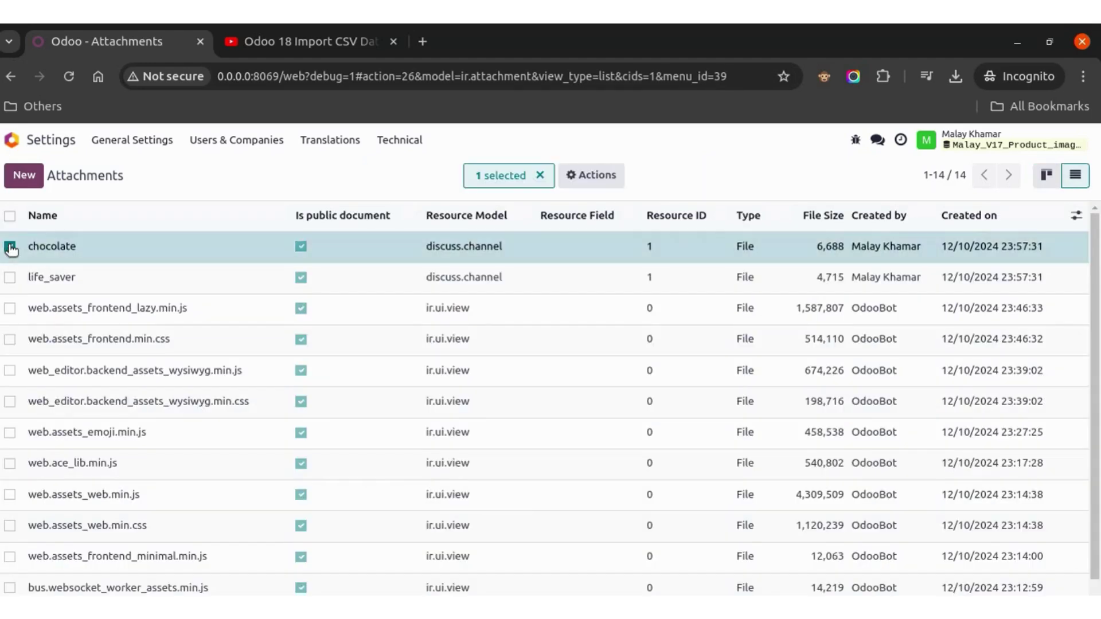
left_click(10, 278)
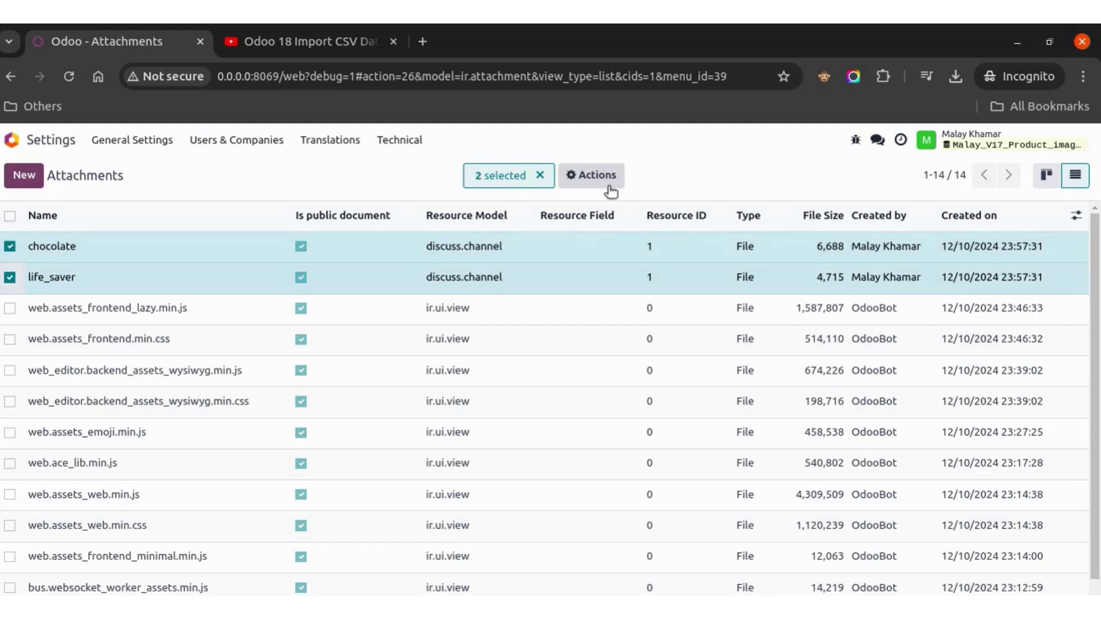
left_click(594, 175)
left_click(602, 251)
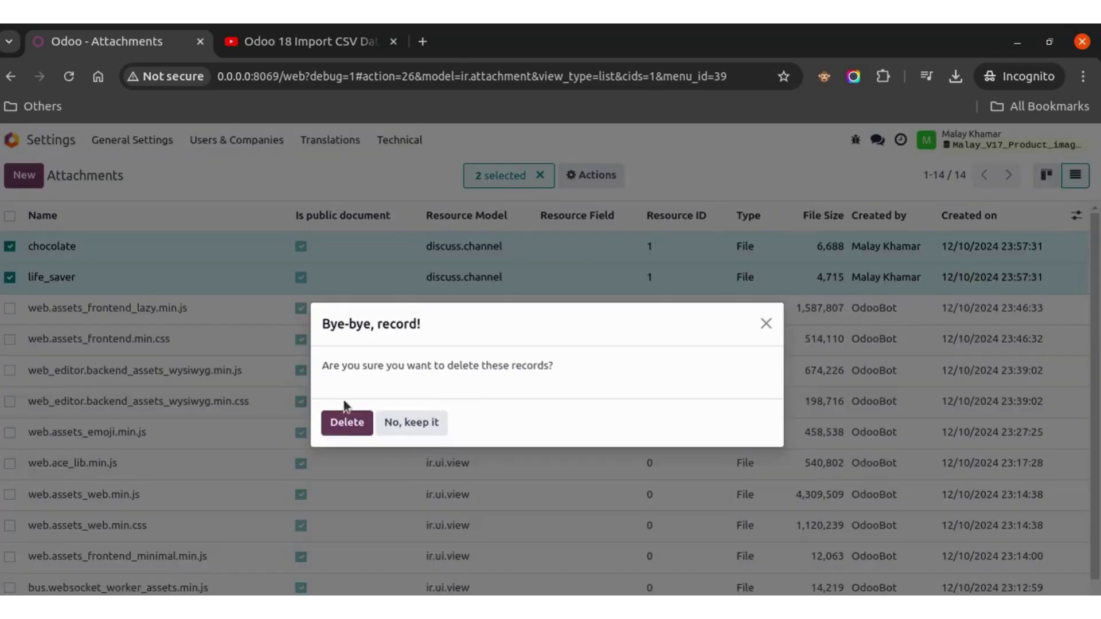
left_click(343, 420)
Return to the Inventory products, reload them, and check the image on the chocolate product form
left_click(11, 140)
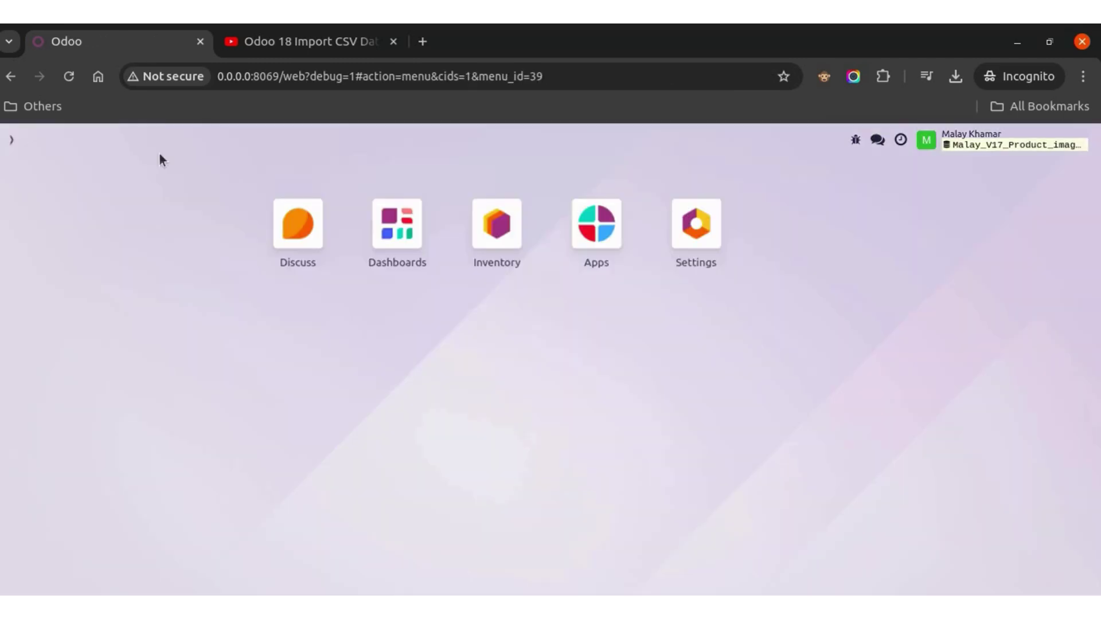
left_click(517, 256)
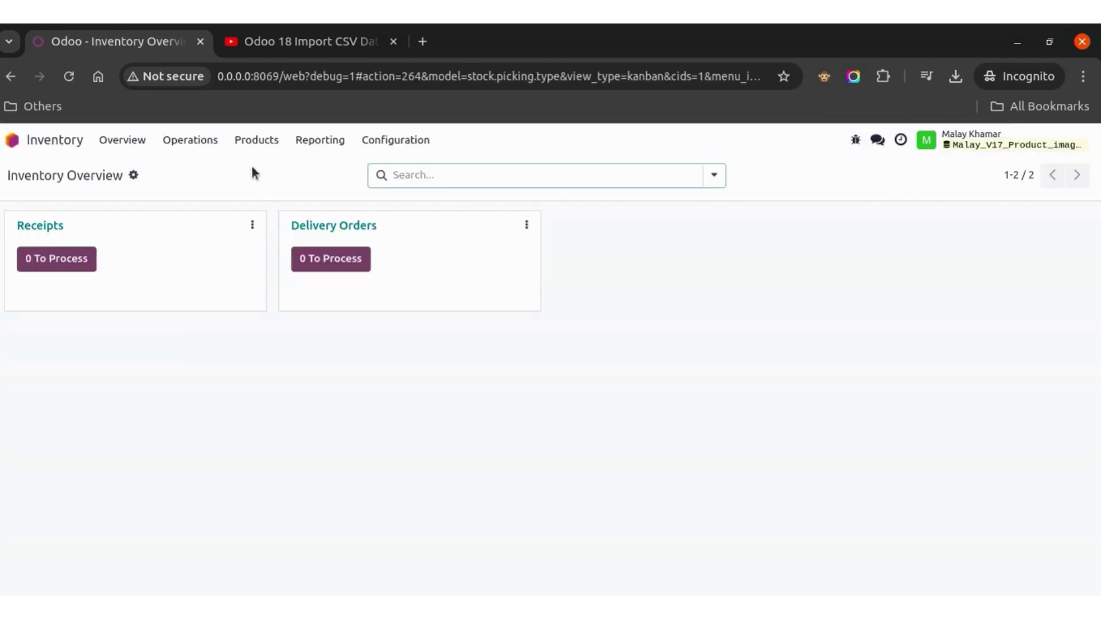
left_click(256, 140)
left_click(256, 171)
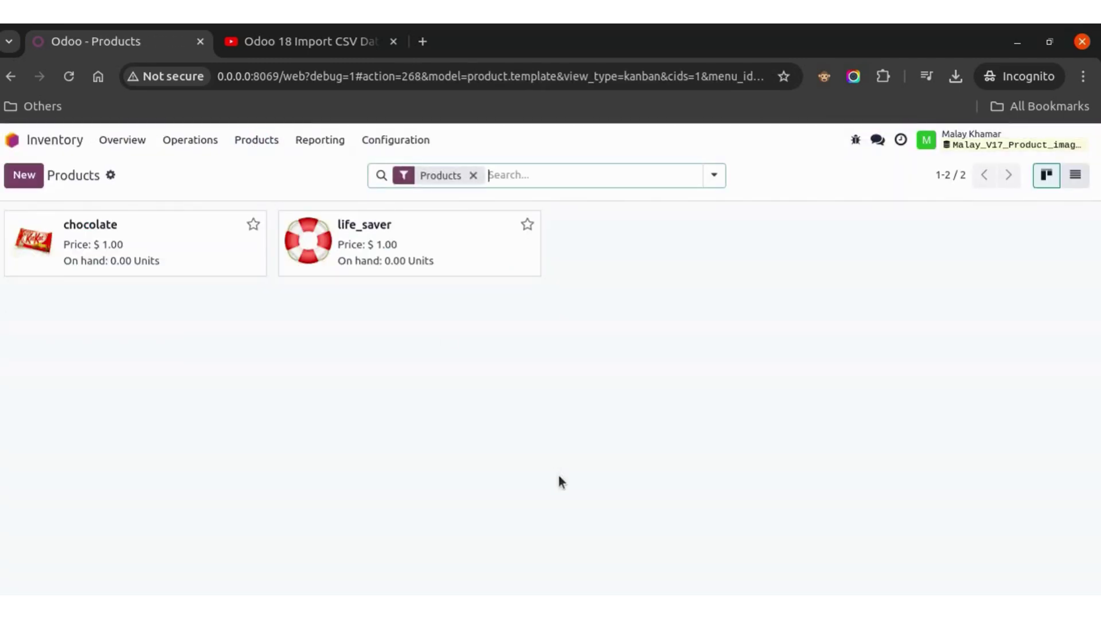
key("F5")
left_click(213, 252)
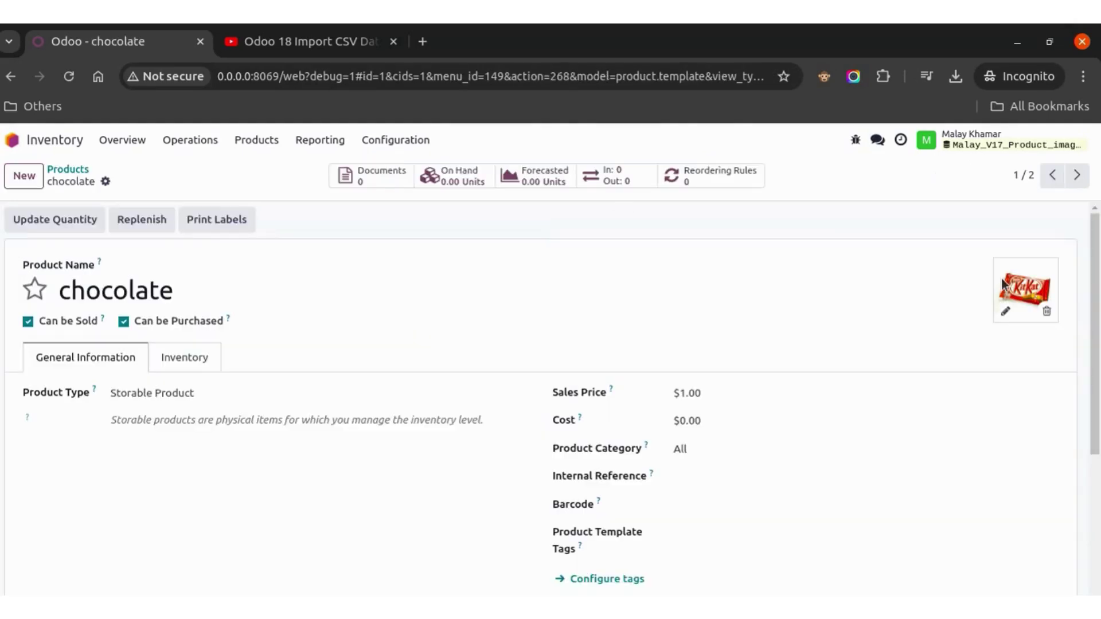
left_click(68, 170)
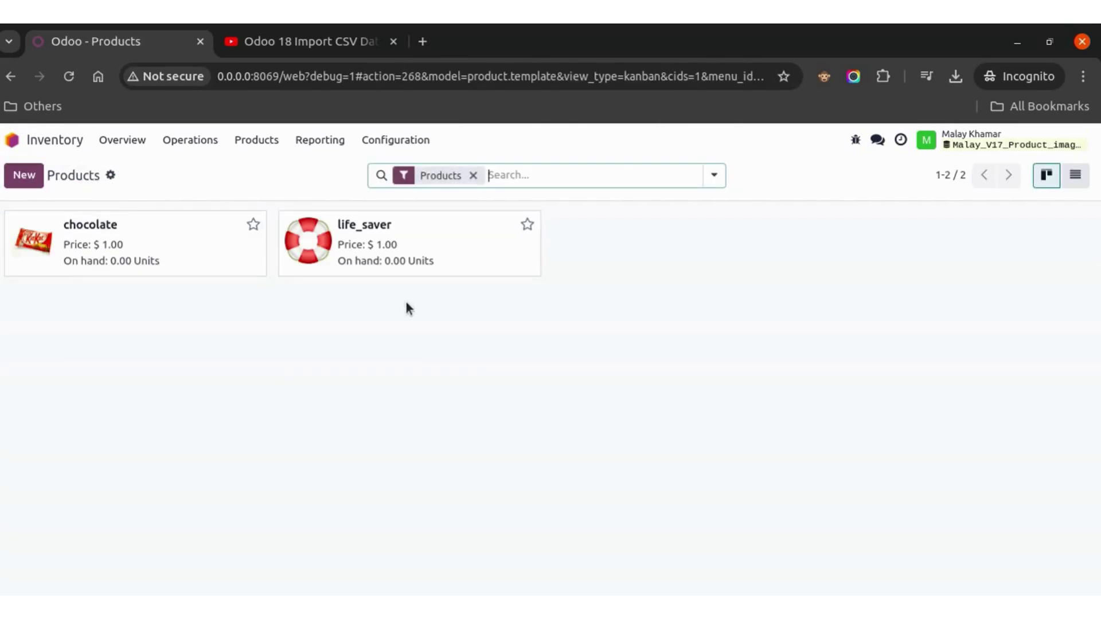